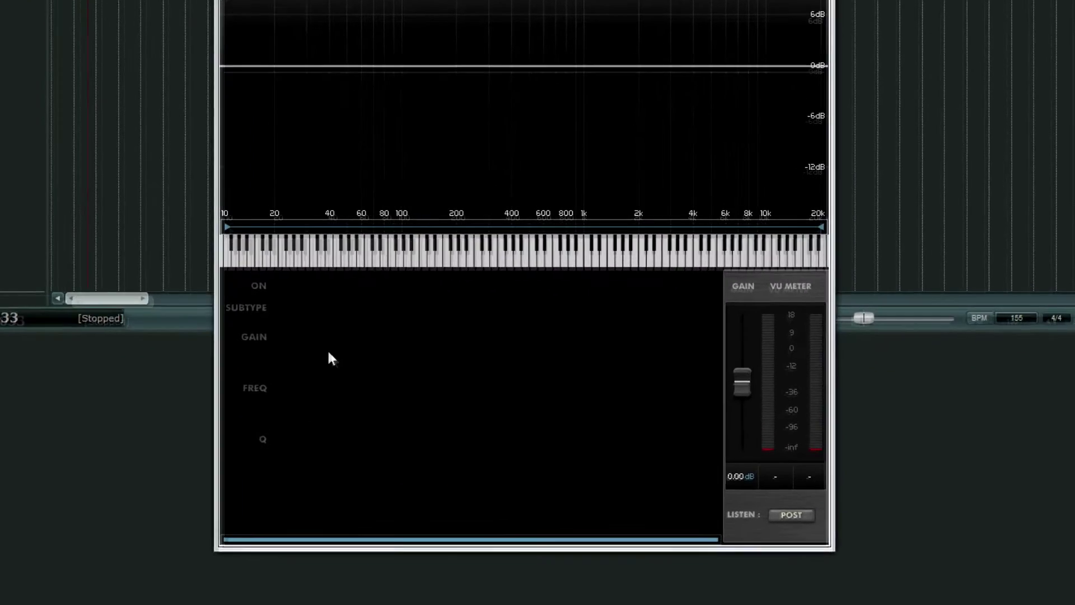
# Create a flat Equilibrium band at 1000 Hz, 0 dB gain and Q 0.71
pyautogui.doubleClick(420, 435)
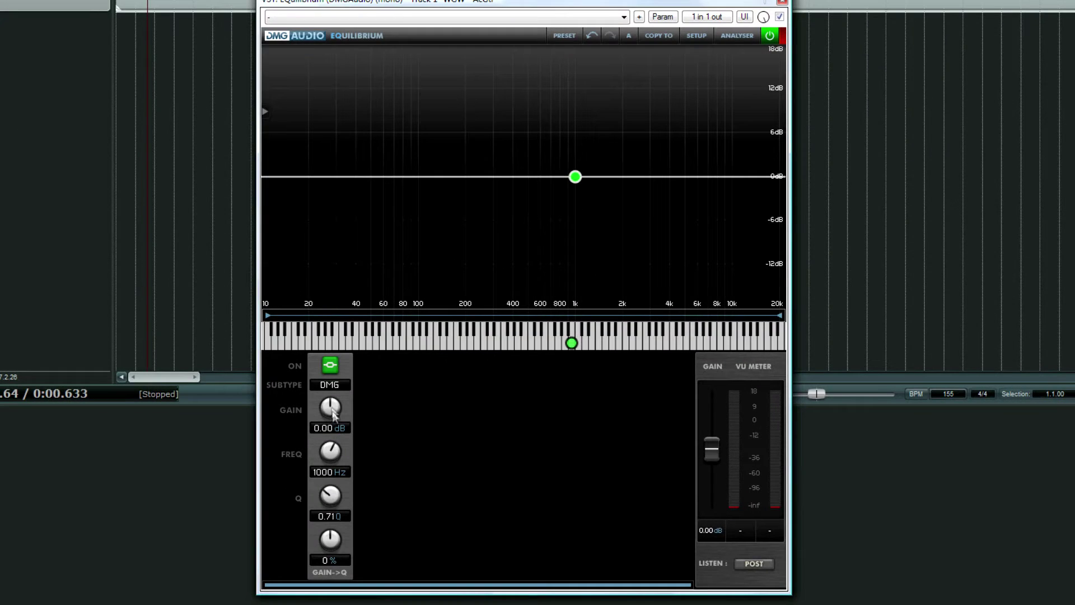
# Boost the band to 18 dB, narrow it to Q 11.95, and sweep it down to 26 Hz
pyautogui.moveTo(333, 415); pyautogui.dragTo(348, 220)
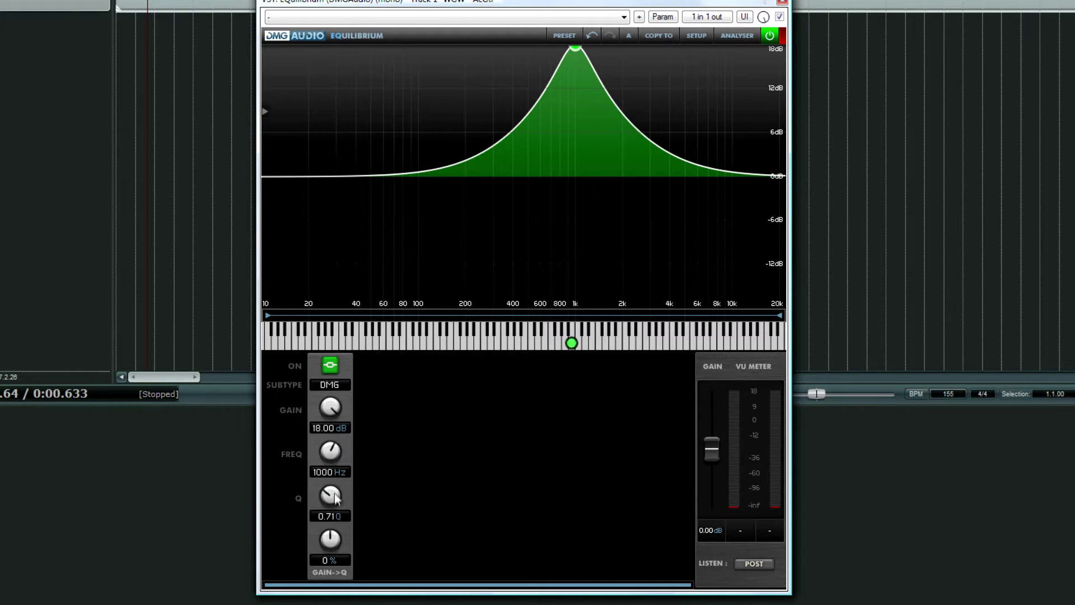
pyautogui.moveTo(328, 504); pyautogui.dragTo(328, 432)
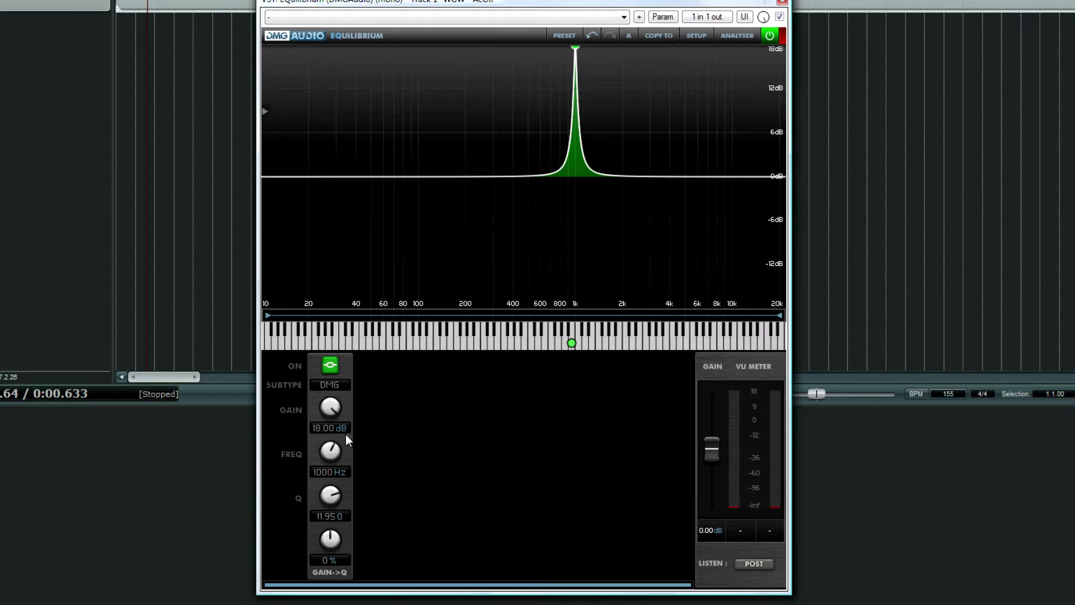
pyautogui.moveTo(330, 452); pyautogui.dragTo(330, 512)
# Sweep the narrow 18 dB peak up to 184 Hz while listening to the guitar
pyautogui.press('space')
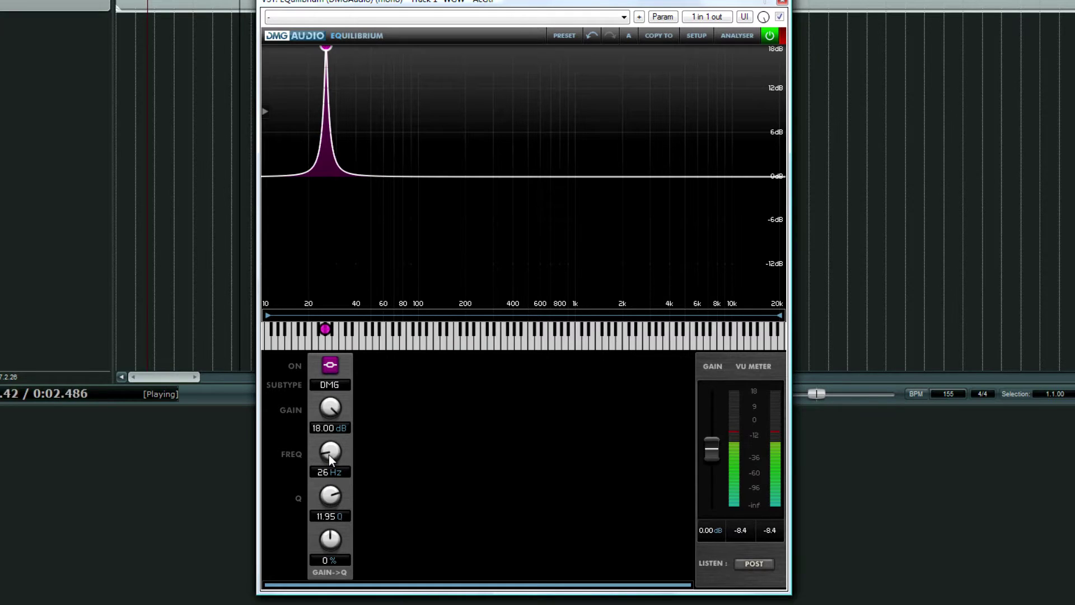
pyautogui.moveTo(328, 456); pyautogui.dragTo(329, 421)
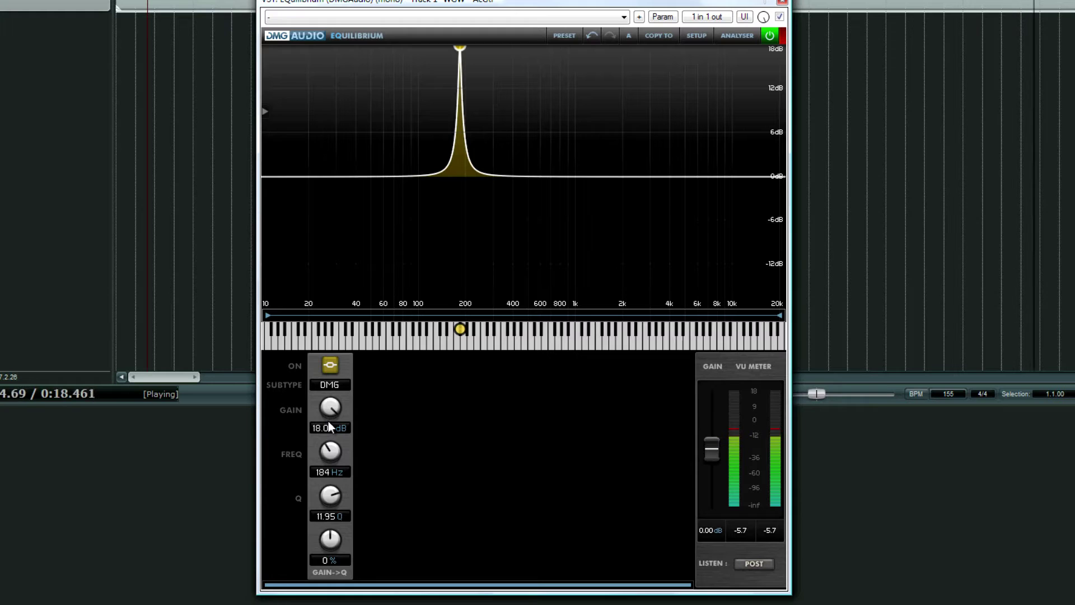
pyautogui.press('space')
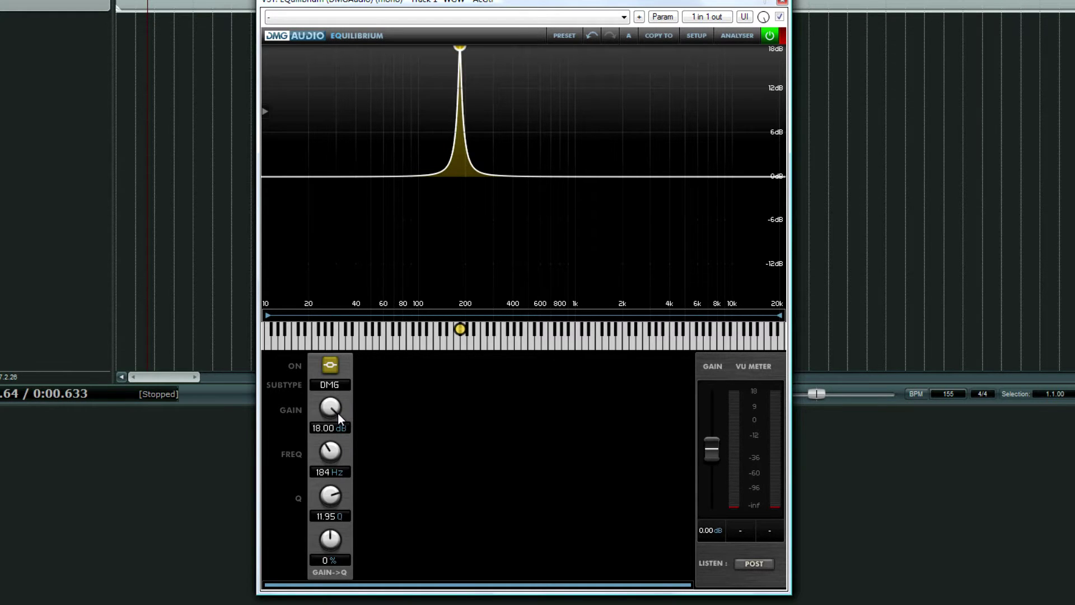
pyautogui.press('space')
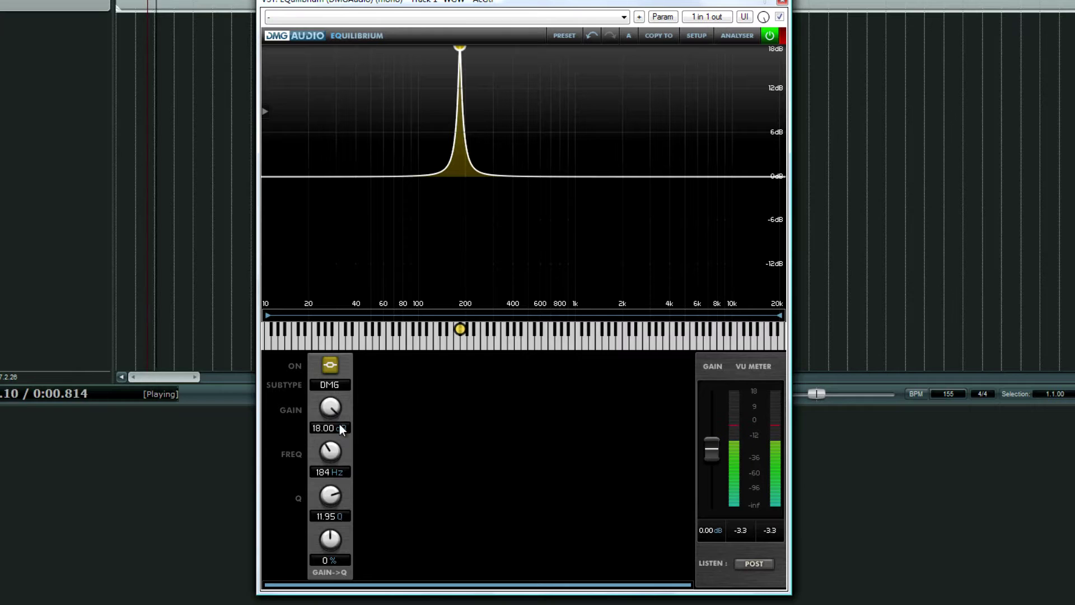
# Lower the 184 Hz band's gain to a -8.10 dB cut and listen to it
pyautogui.moveTo(330, 408); pyautogui.dragTo(334, 513)
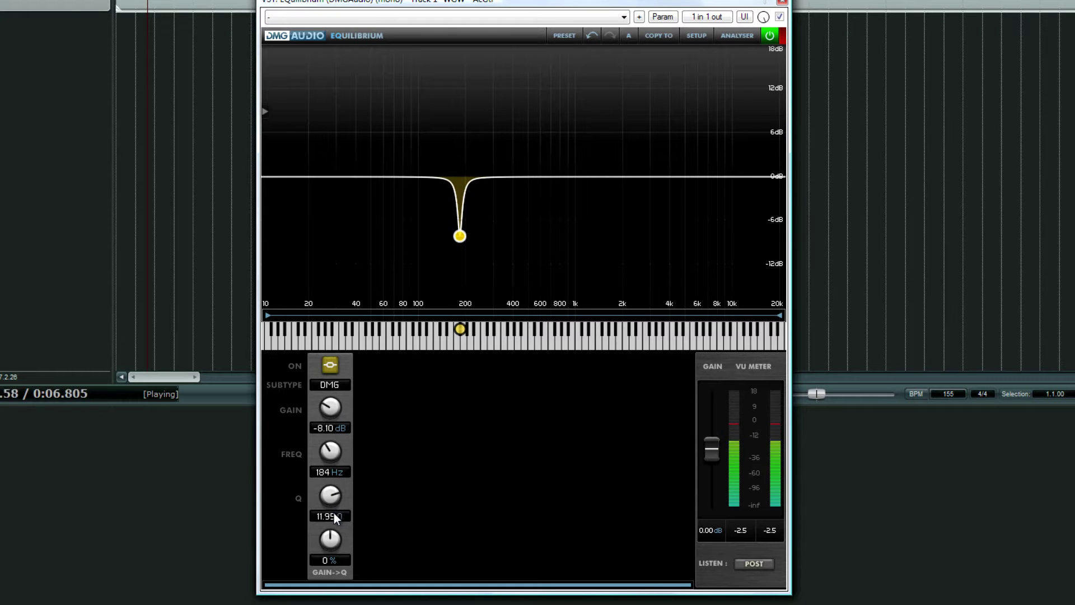
pyautogui.press('space')
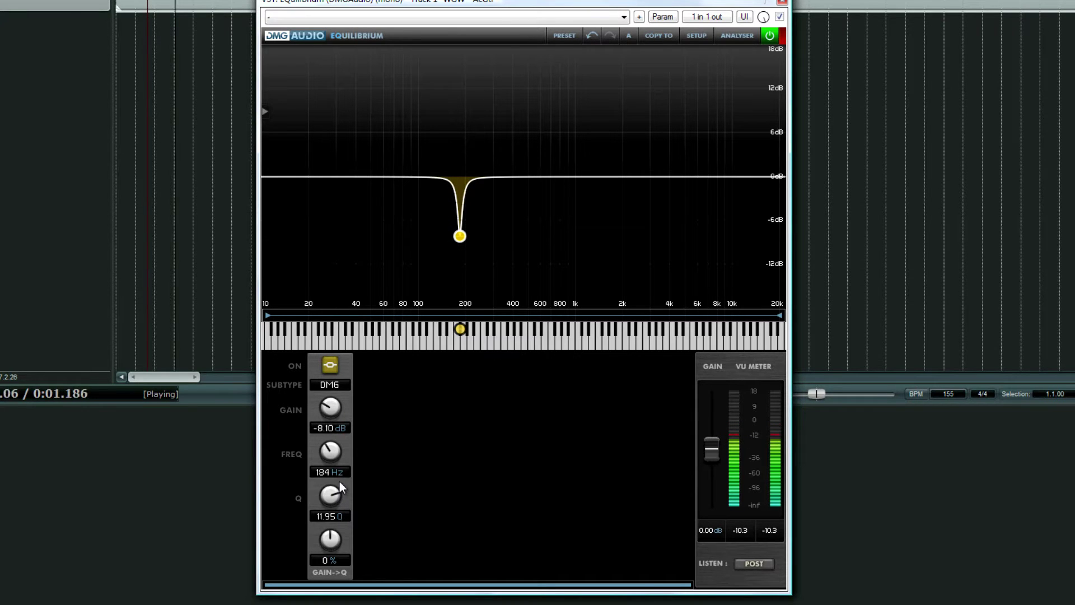
pyautogui.press('space')
# Compare the guitar with the 184 Hz cut bypassed and then re-enabled
pyautogui.click(328, 371)
pyautogui.press('space')
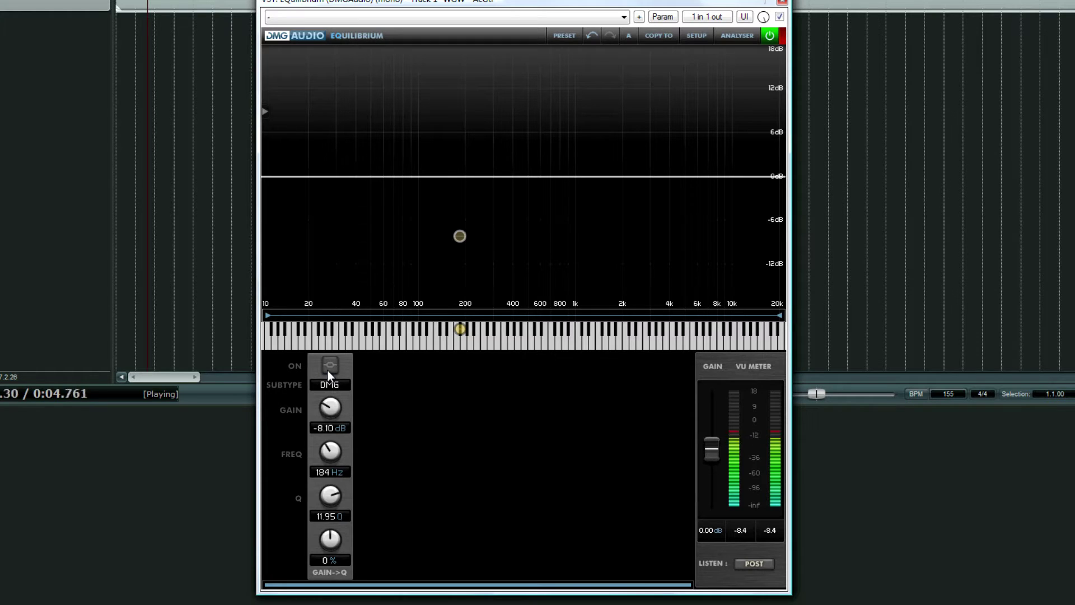
pyautogui.press('space')
pyautogui.click(331, 368)
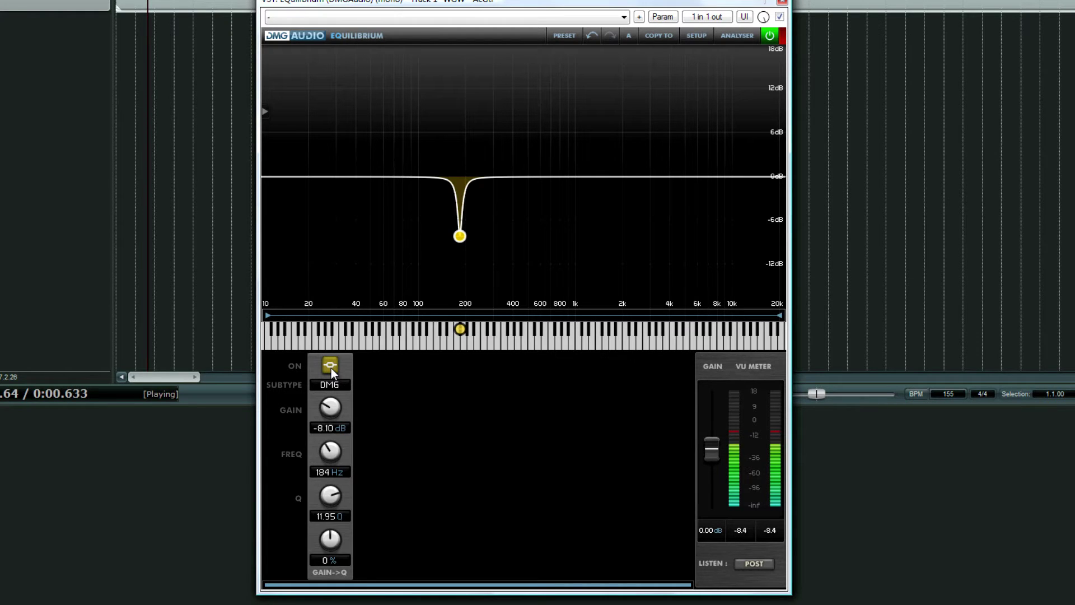
pyautogui.press('space')
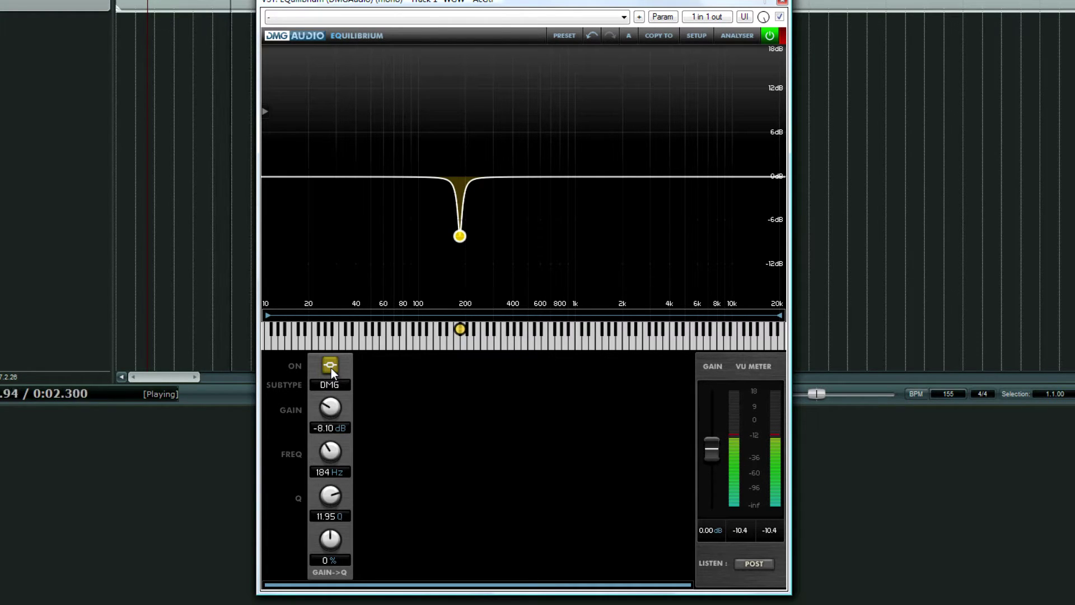
pyautogui.press('space')
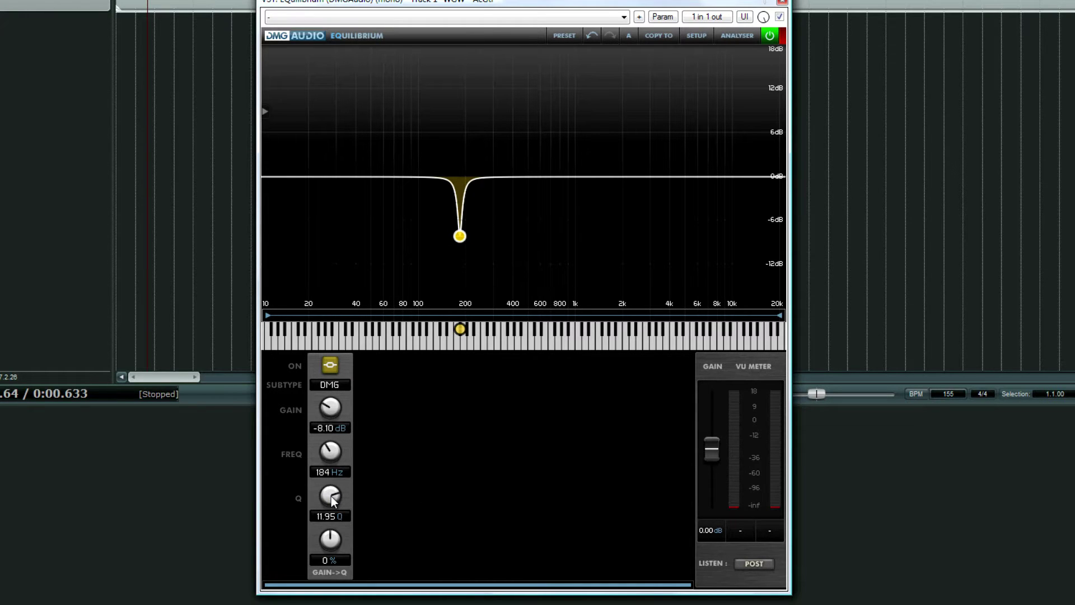
# Widen the 184 Hz cut to Q 4.29 and A/B it against the bypassed sound
pyautogui.press('space')
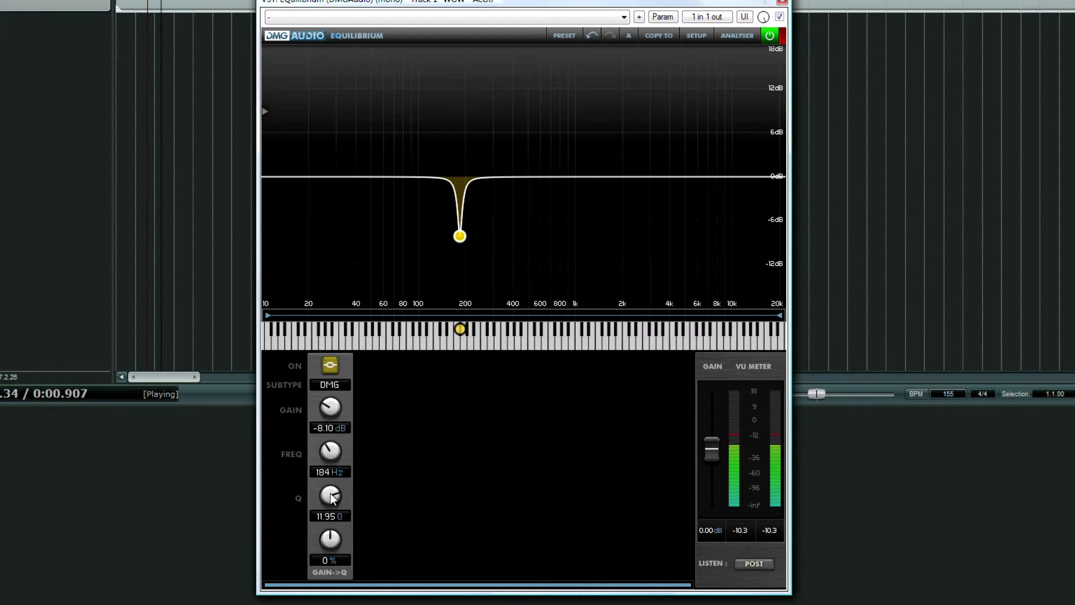
pyautogui.moveTo(329, 500)
pyautogui.mouseDown()
pyautogui.moveTo(330, 542)
pyautogui.moveTo(327, 513)
pyautogui.mouseUp()
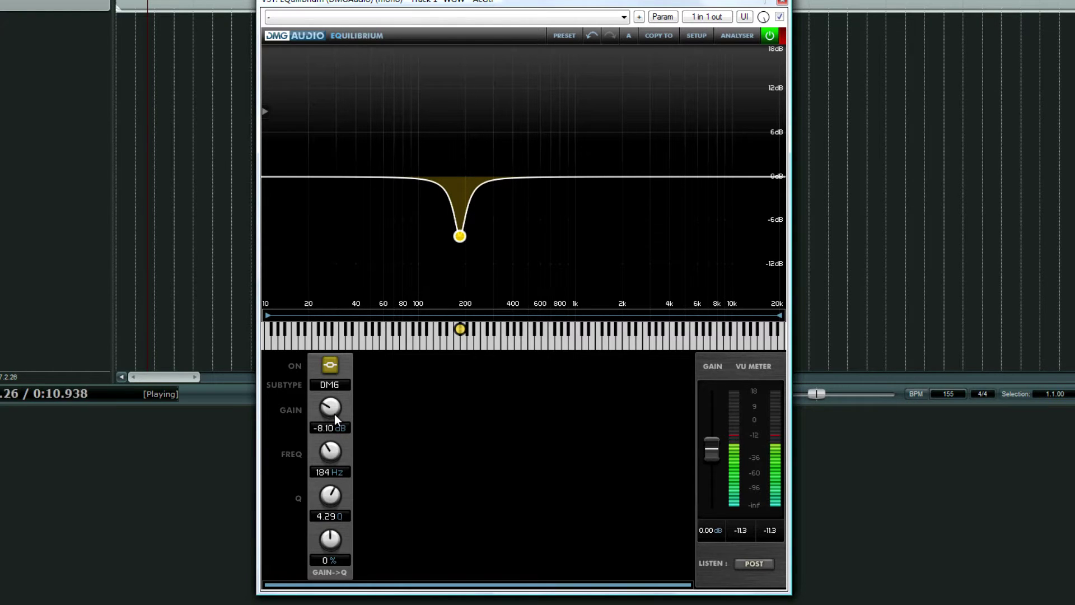
pyautogui.click(329, 366)
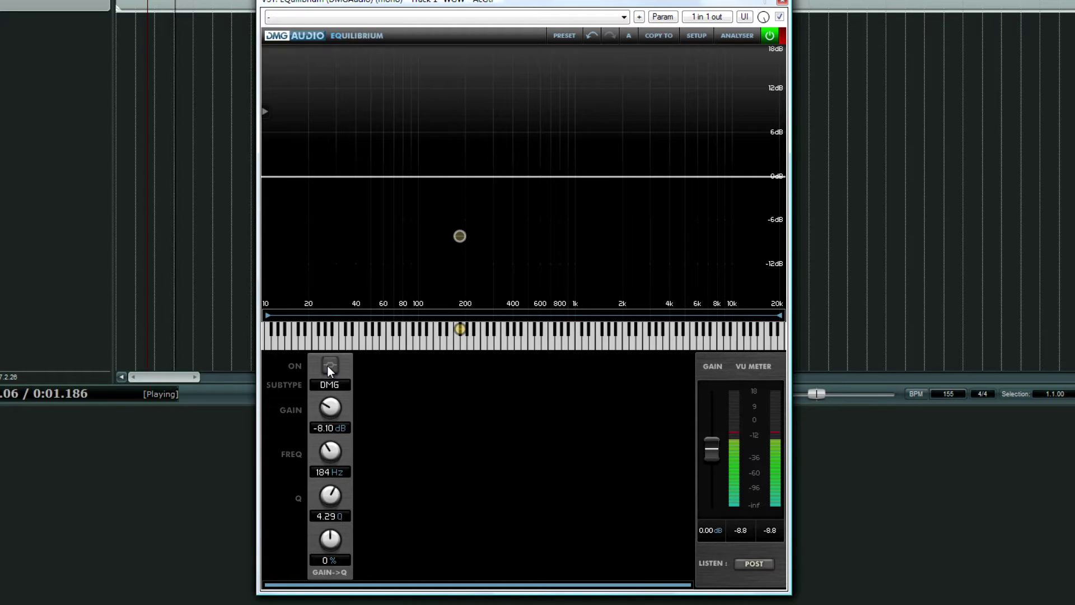
pyautogui.click(328, 366)
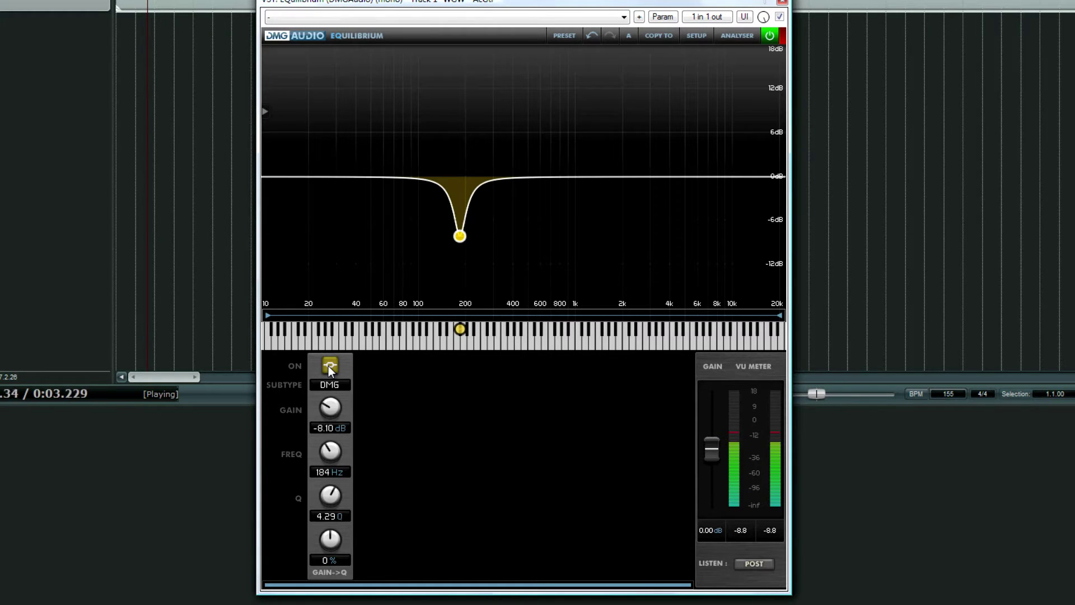
pyautogui.click(328, 365)
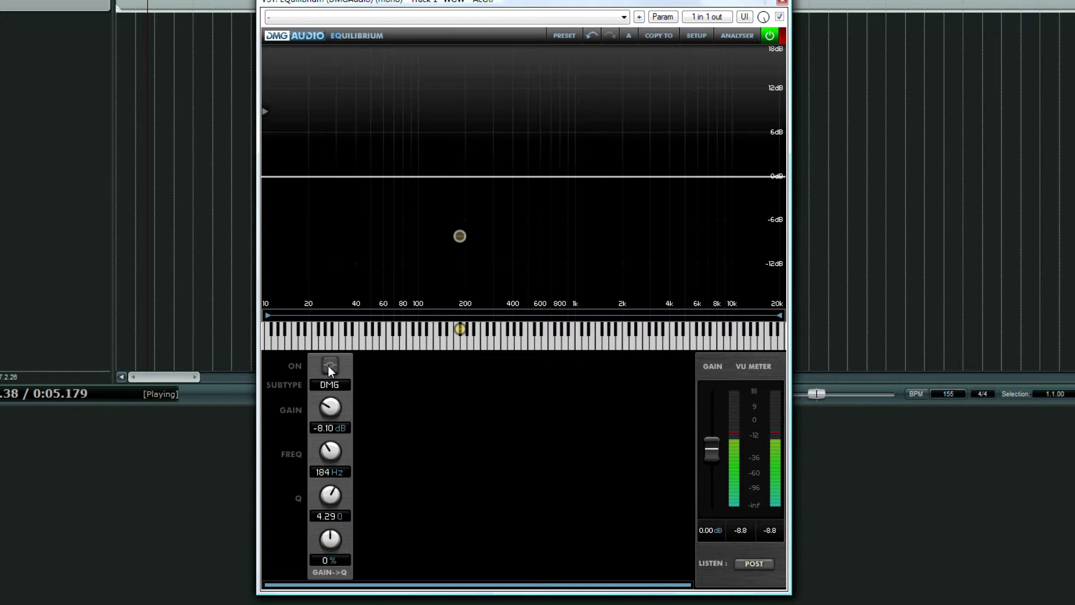
pyautogui.click(329, 366)
pyautogui.press('space')
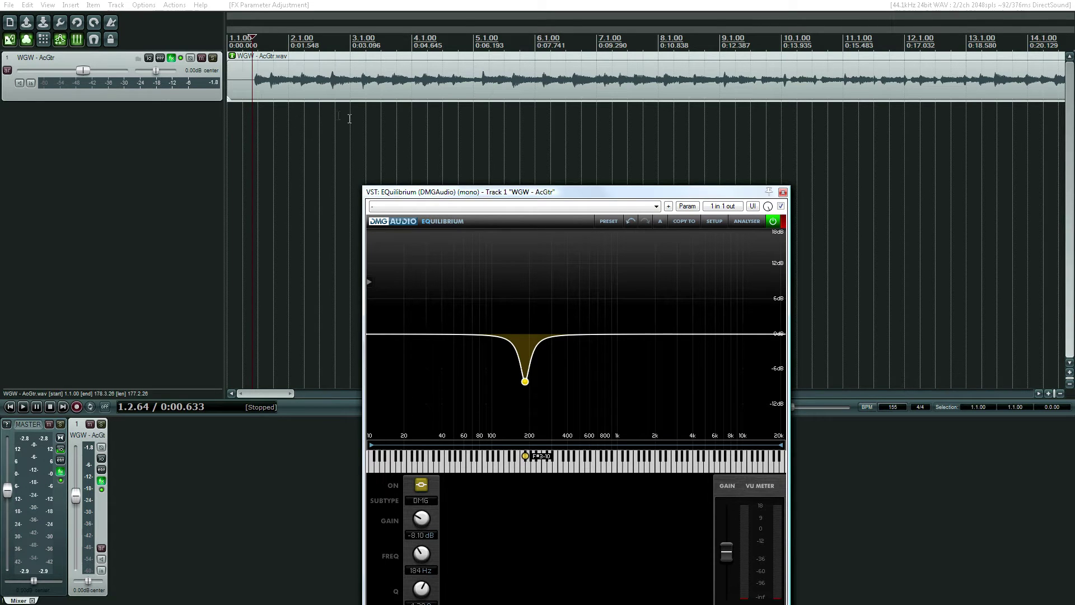
# Audition the guitar from about 6 s, 12.8 s and the start, and reposition the EQ window
pyautogui.click(472, 119)
pyautogui.press('space')
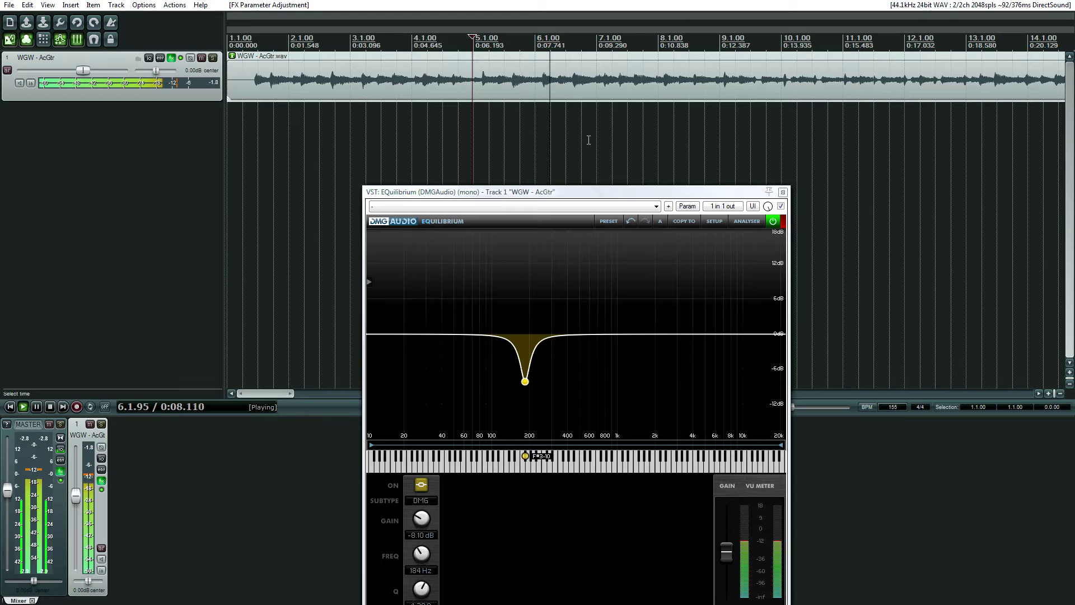
pyautogui.click(633, 143)
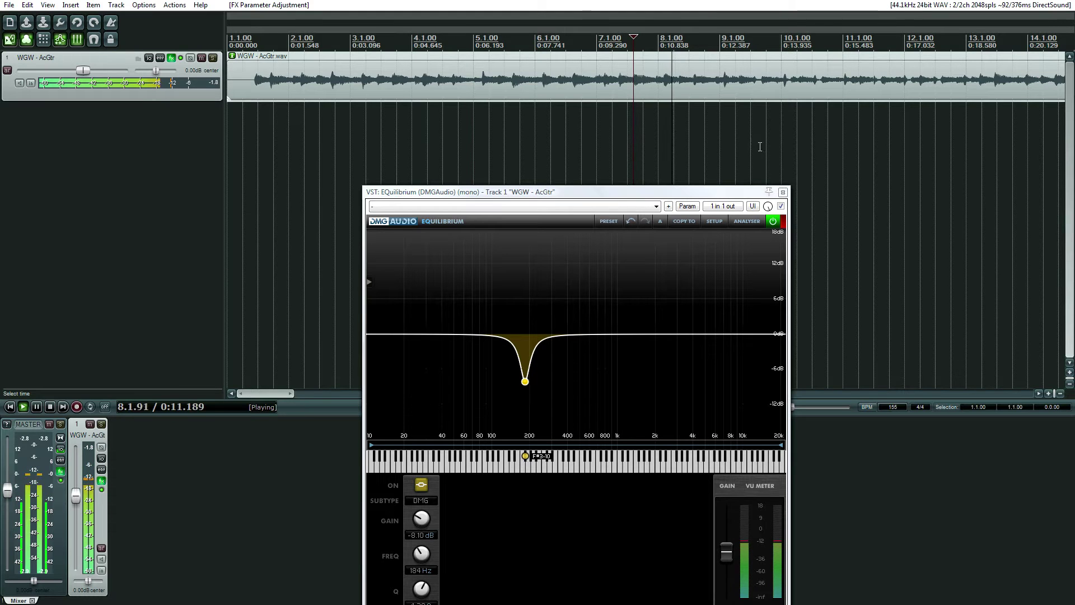
pyautogui.press('space')
pyautogui.click(736, 129)
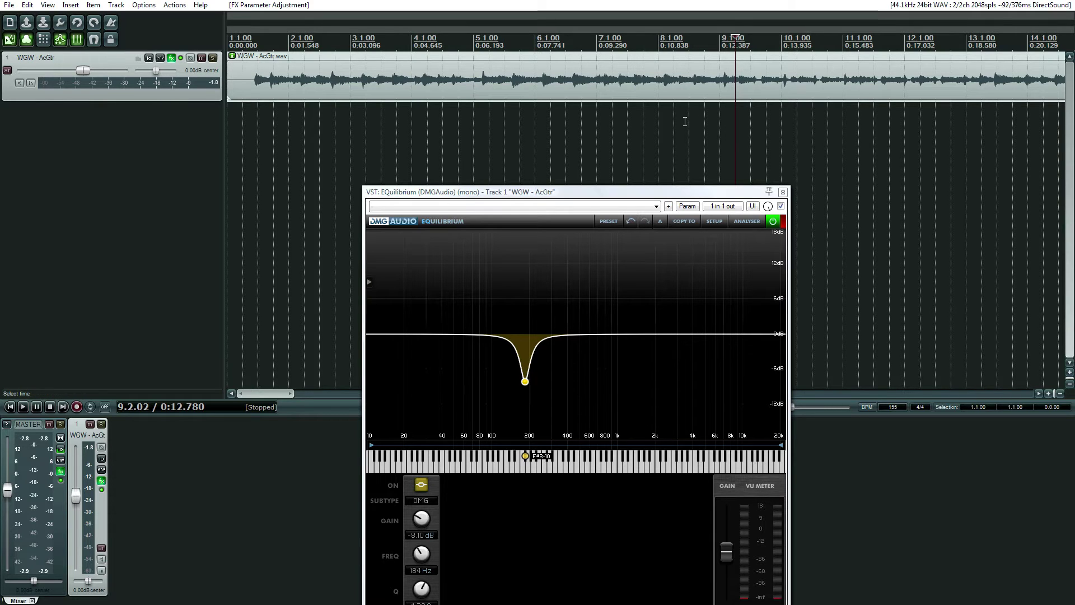
pyautogui.click(251, 134)
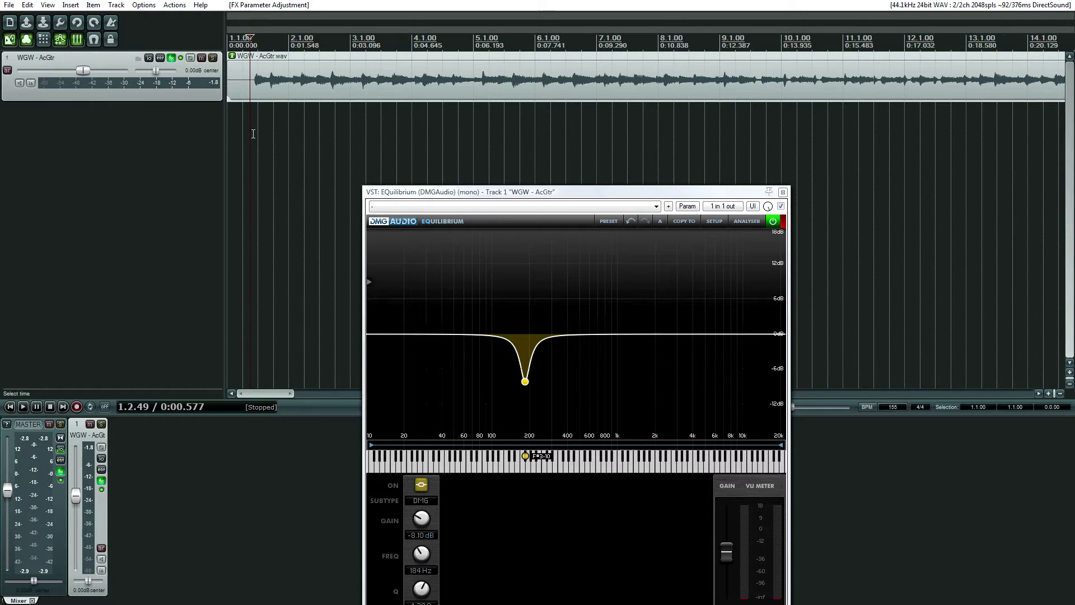
pyautogui.press('space')
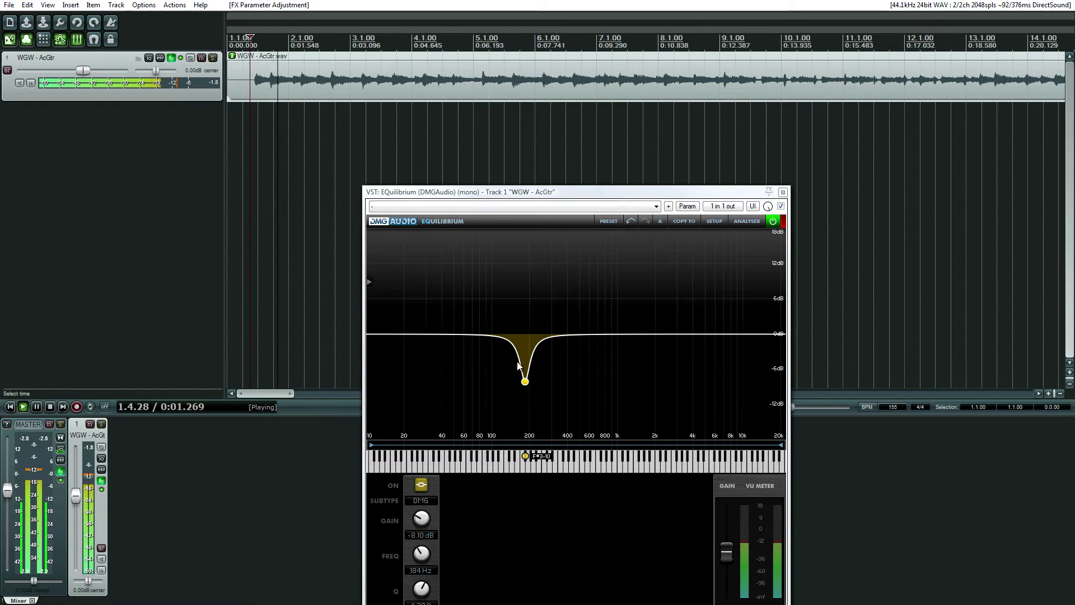
pyautogui.moveTo(524, 192); pyautogui.dragTo(468, 98)
pyautogui.press('space')
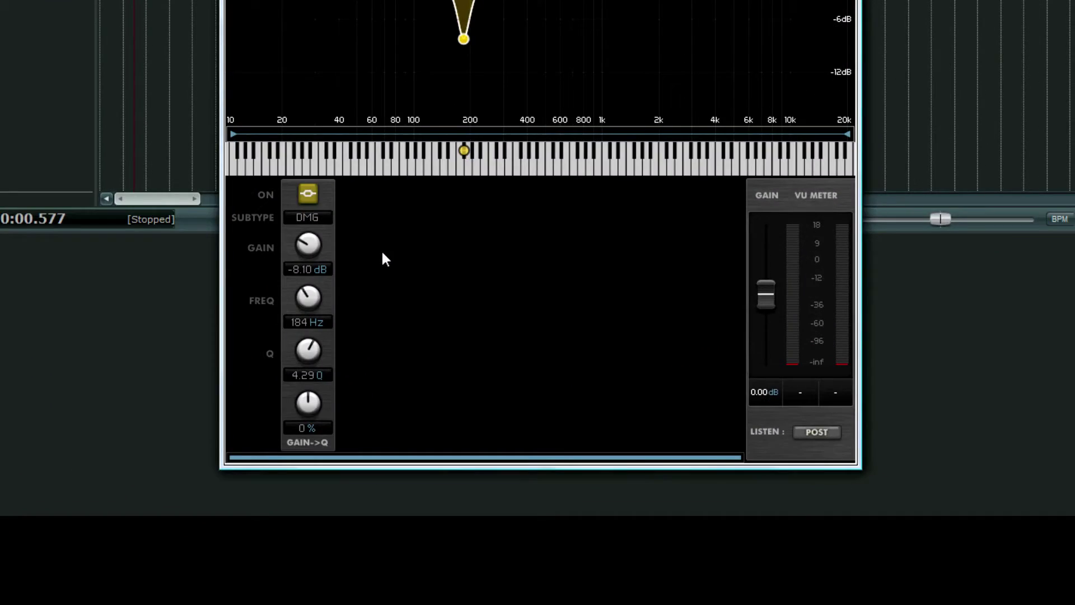
# Add a second band at 1 kHz as a very narrow 18 dB boost
pyautogui.click(383, 258)
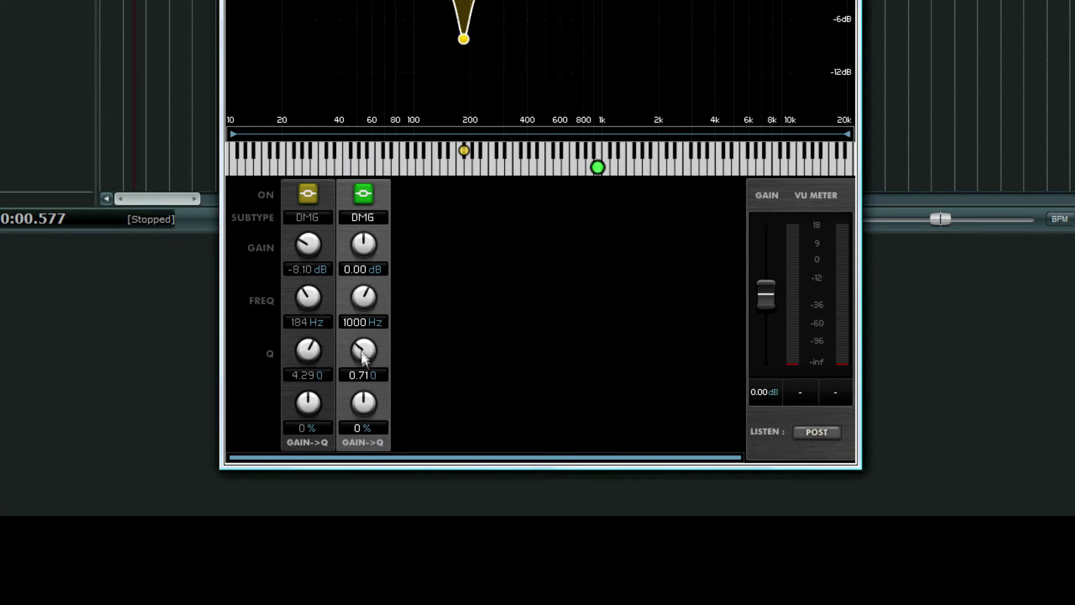
pyautogui.moveTo(364, 352); pyautogui.dragTo(372, 269)
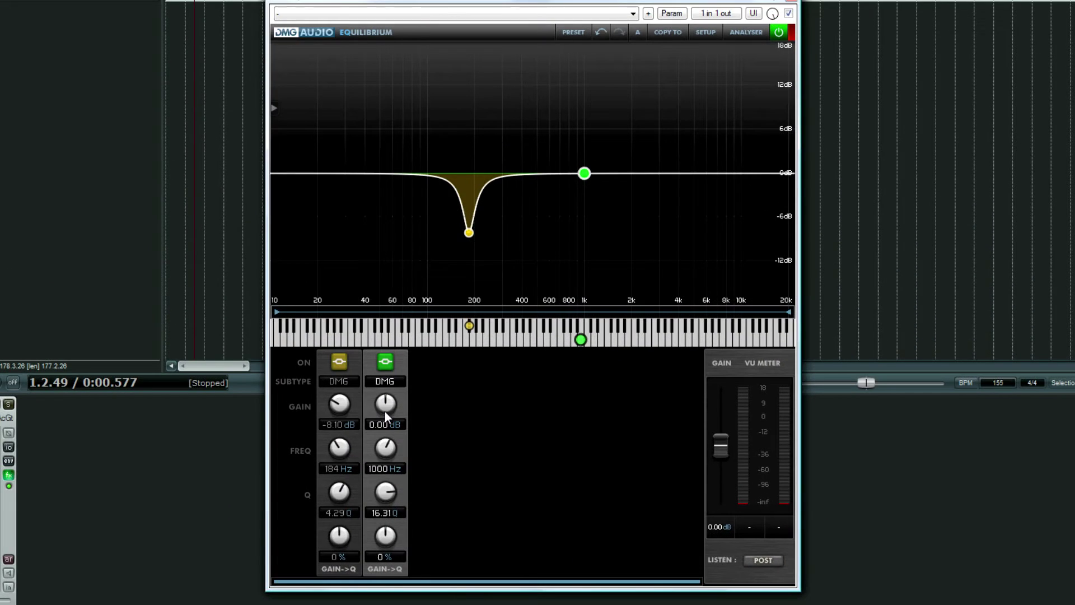
pyautogui.moveTo(380, 380); pyautogui.dragTo(362, 130)
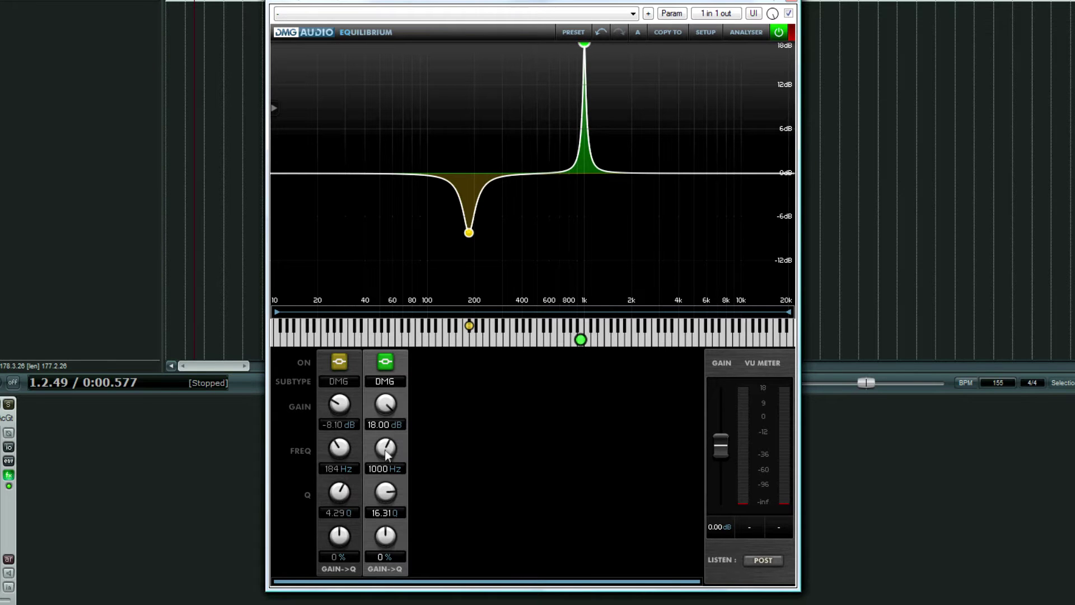
# Sweep band 2's boost from about 354 Hz back up to 1000 Hz during playback
pyautogui.moveTo(385, 449)
pyautogui.mouseDown()
pyautogui.moveTo(384, 469)
pyautogui.moveTo(385, 422)
pyautogui.moveTo(386, 453)
pyautogui.moveTo(382, 443)
pyautogui.mouseUp()
pyautogui.press('space')
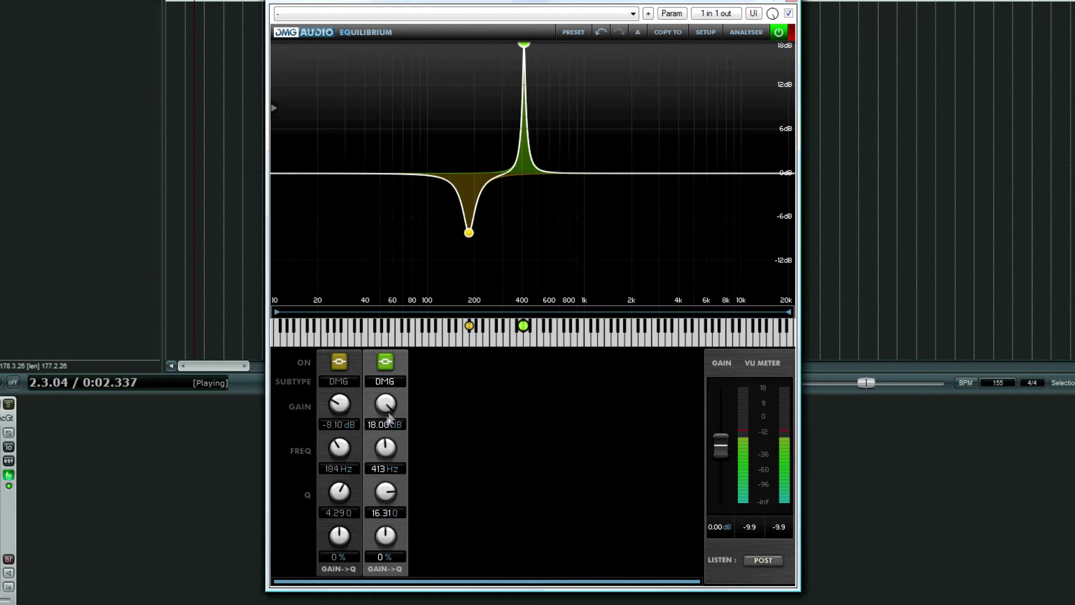
pyautogui.scroll(3, 390, 445)
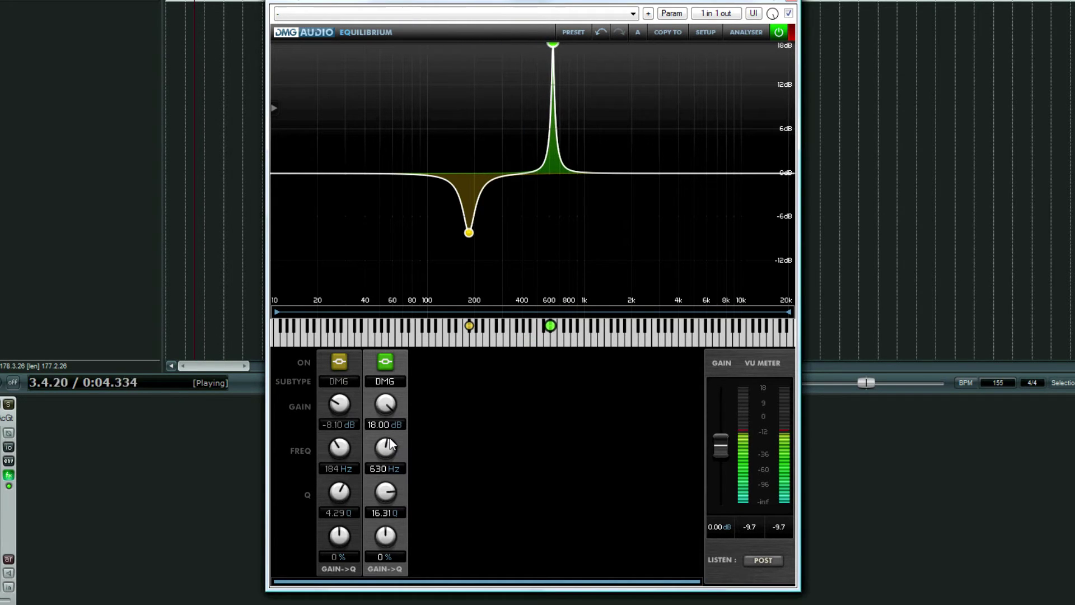
pyautogui.scroll(4, 389, 435)
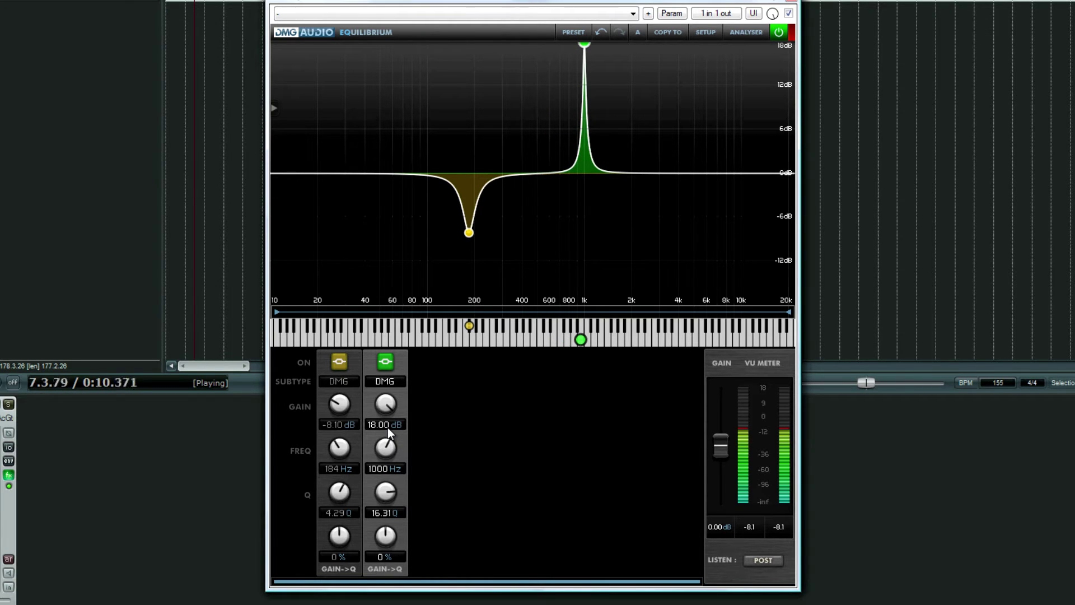
# Turn band 2 into a -6.12 dB cut at Q 6.22, then switch it off to compare
pyautogui.press('space')
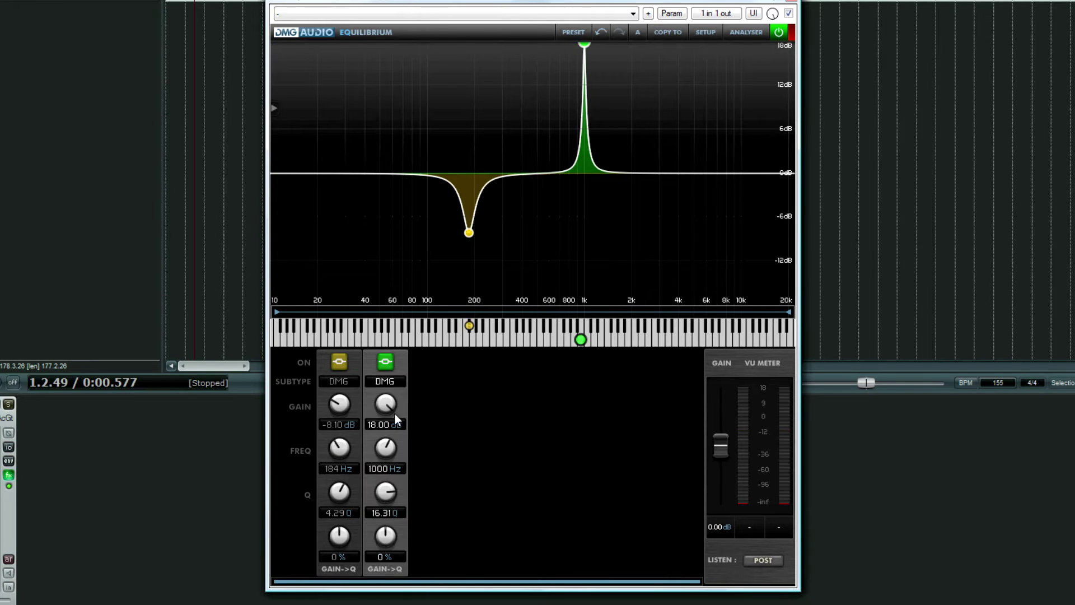
pyautogui.moveTo(382, 422); pyautogui.dragTo(385, 498)
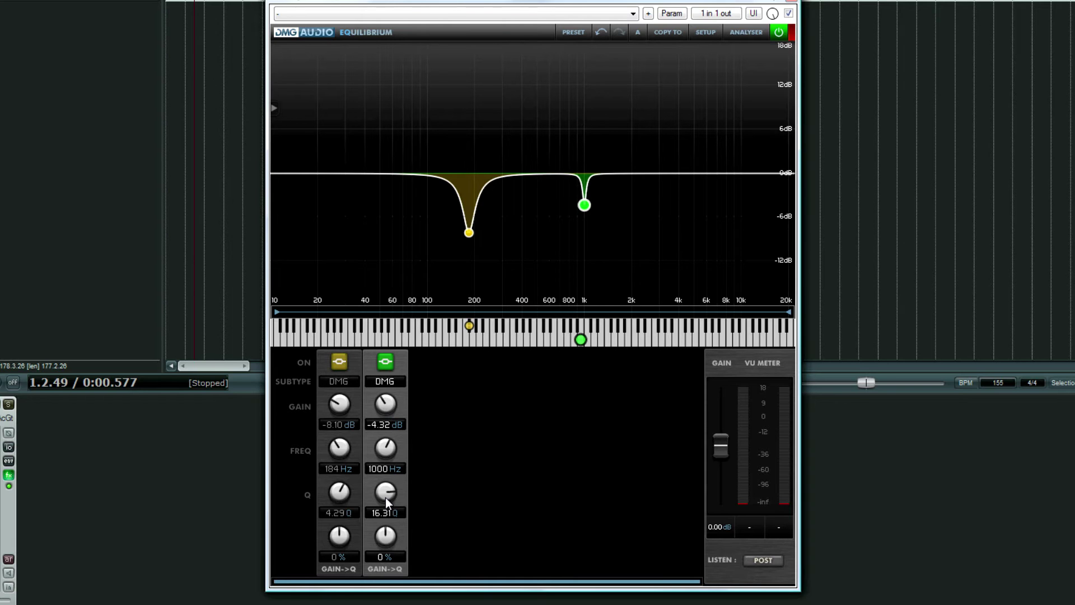
pyautogui.press('space')
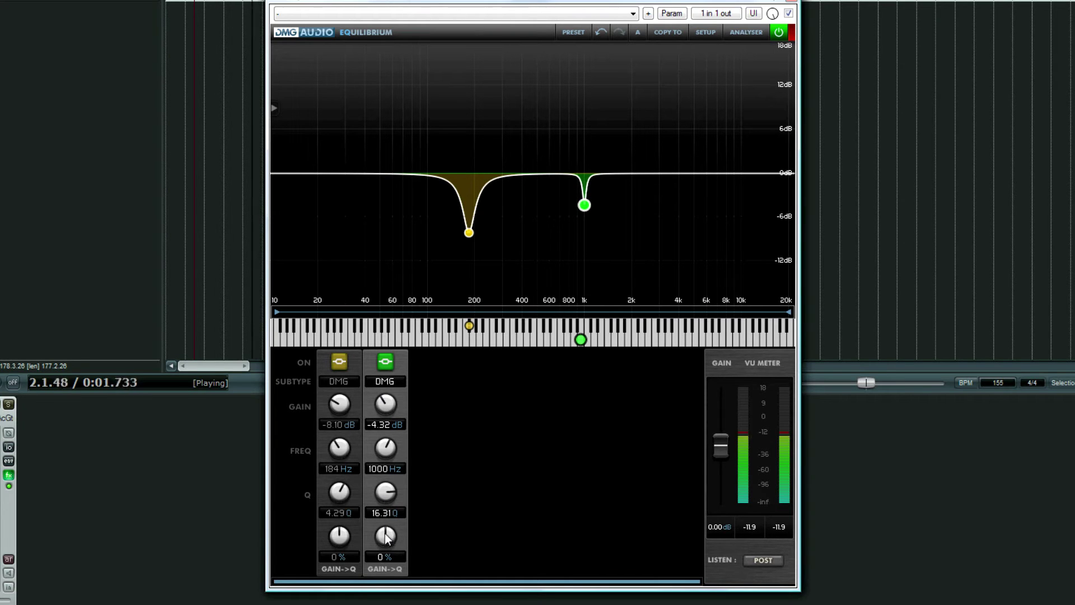
pyautogui.moveTo(379, 495); pyautogui.dragTo(380, 520)
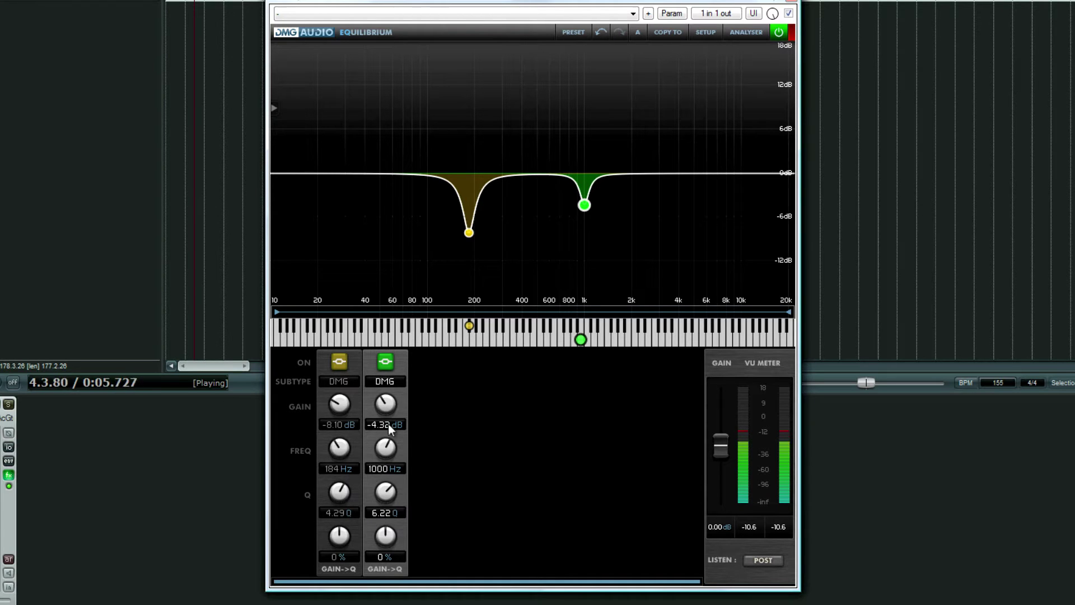
pyautogui.moveTo(388, 425); pyautogui.dragTo(387, 401)
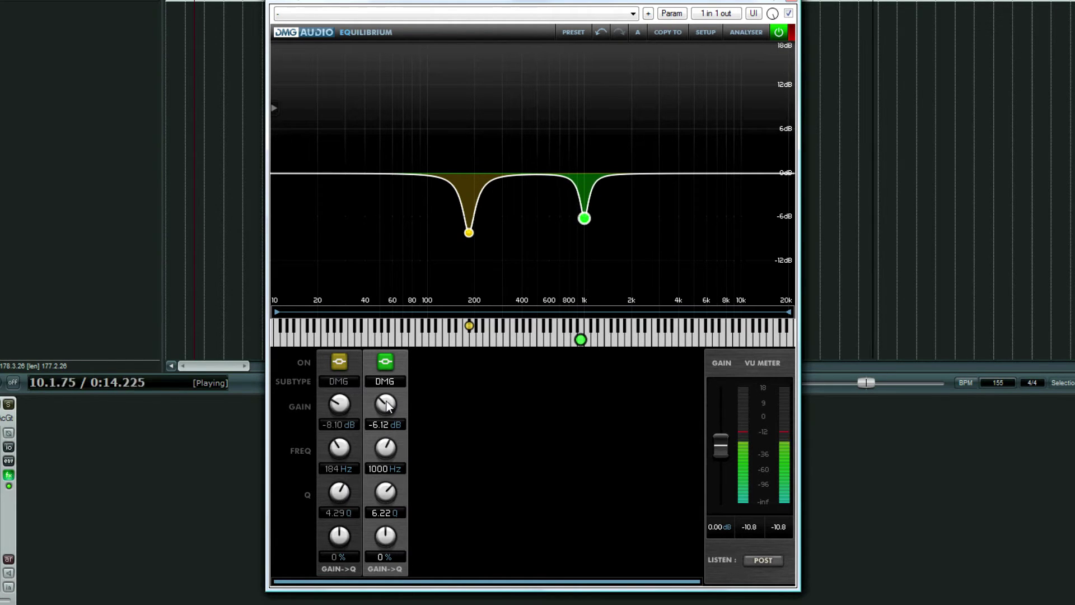
pyautogui.click(383, 365)
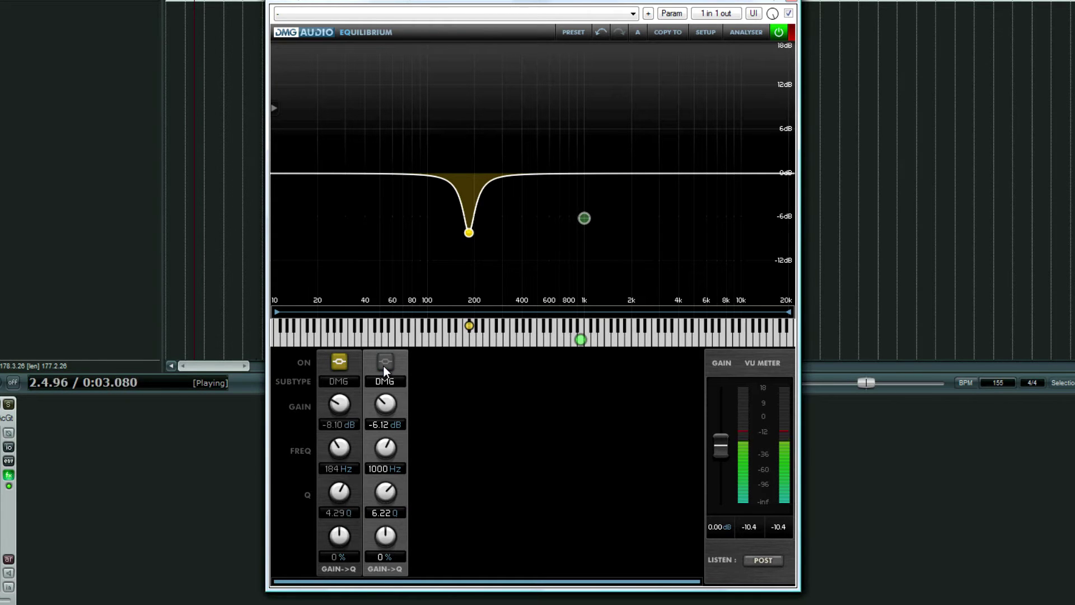
# Toggle the 1000 Hz cut on and off several times, leaving it enabled and playback stopped
pyautogui.click(383, 365)
pyautogui.click(383, 365)
pyautogui.click(383, 364)
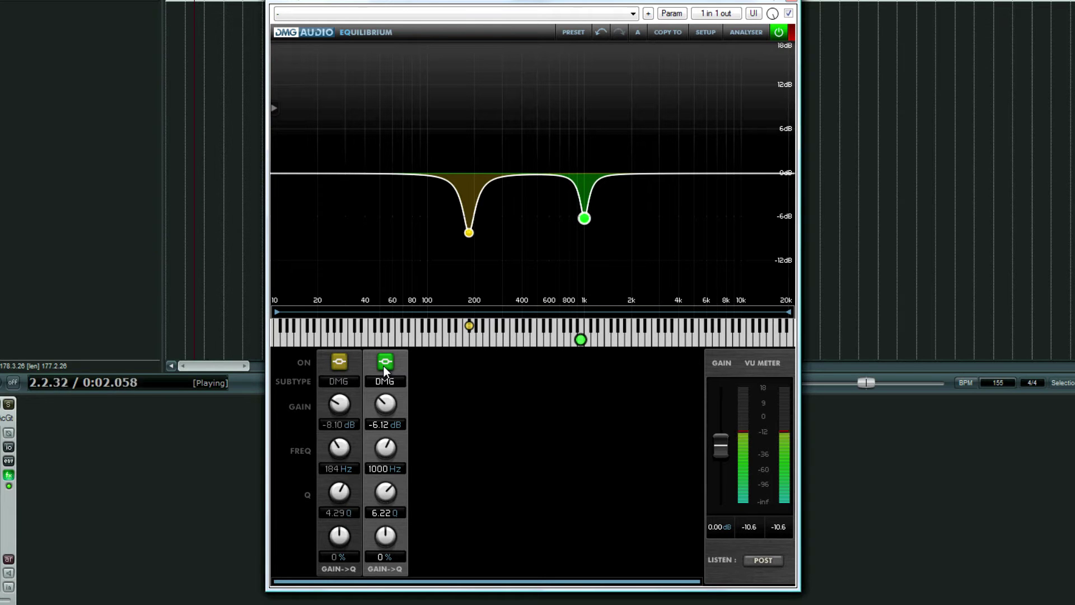
pyautogui.click(383, 364)
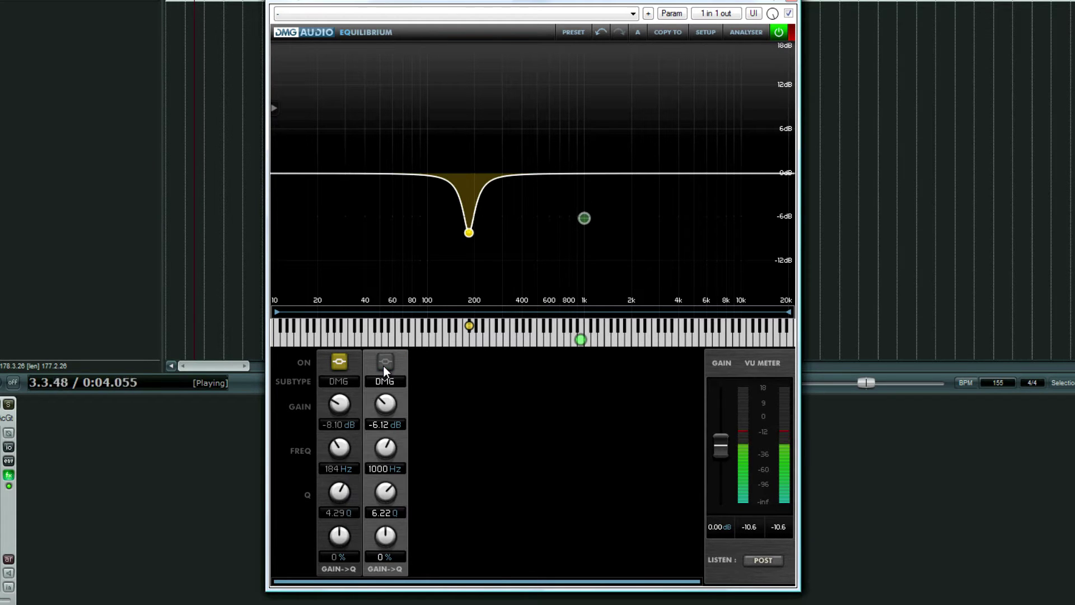
pyautogui.click(383, 365)
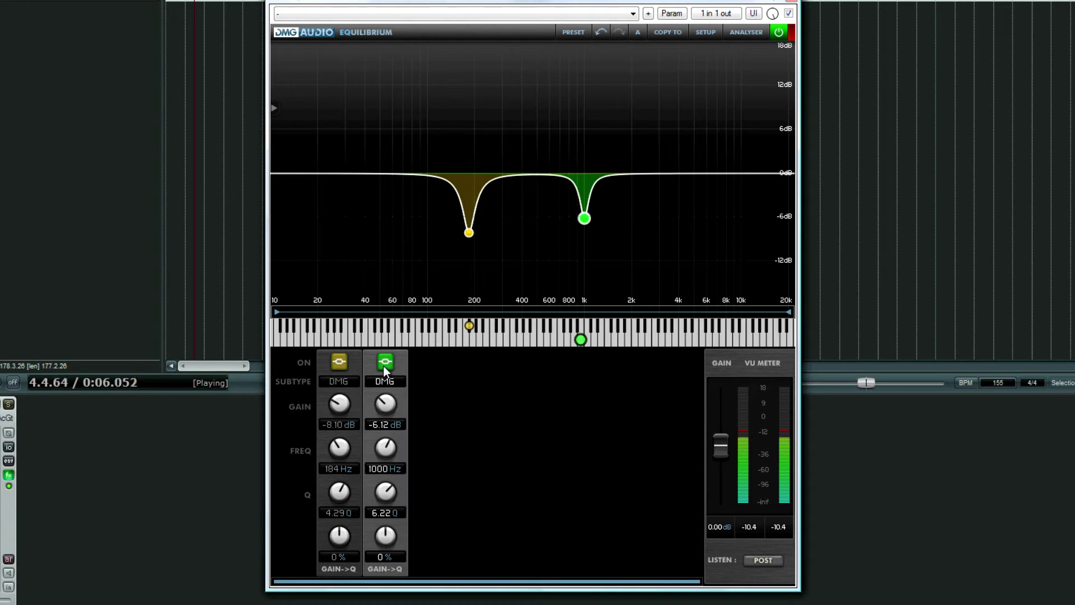
pyautogui.press('space')
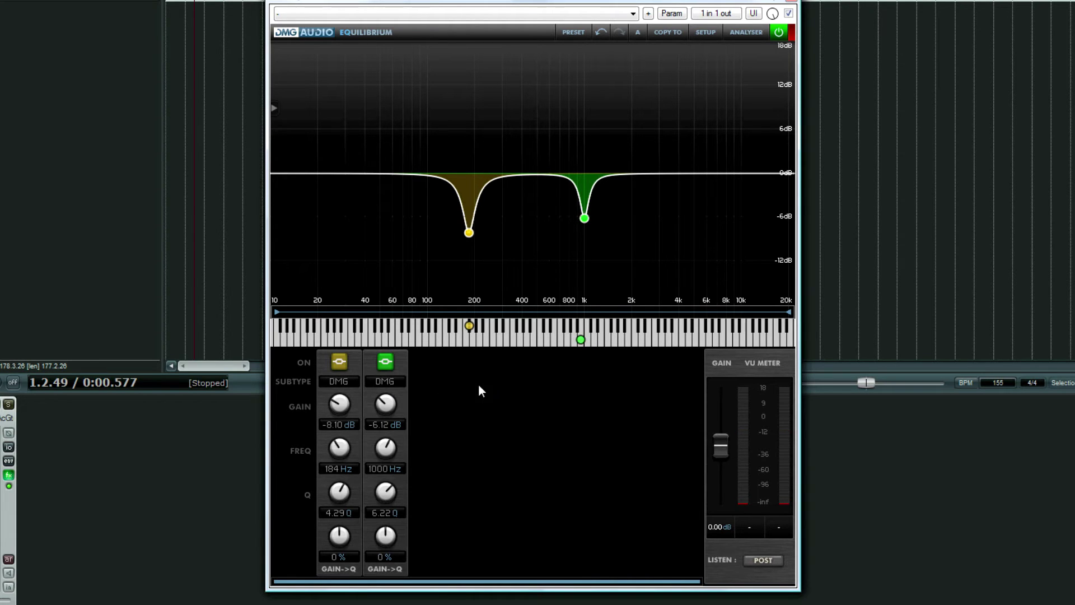
# Add a third band as a narrow 18 dB spike and sweep it to 397 Hz during playback
pyautogui.click(449, 421)
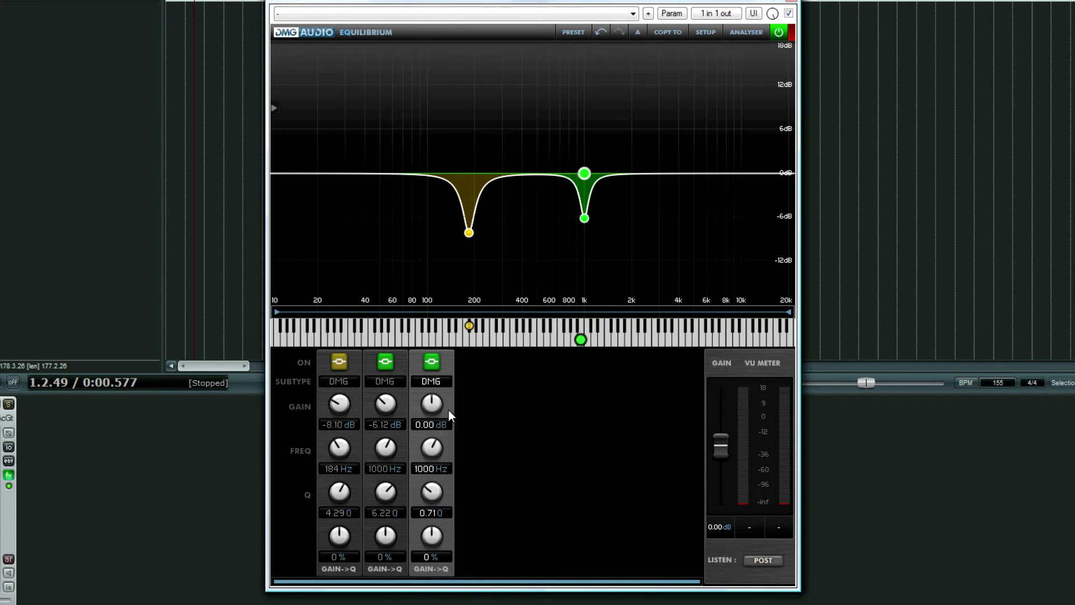
pyautogui.moveTo(432, 405); pyautogui.dragTo(452, 247)
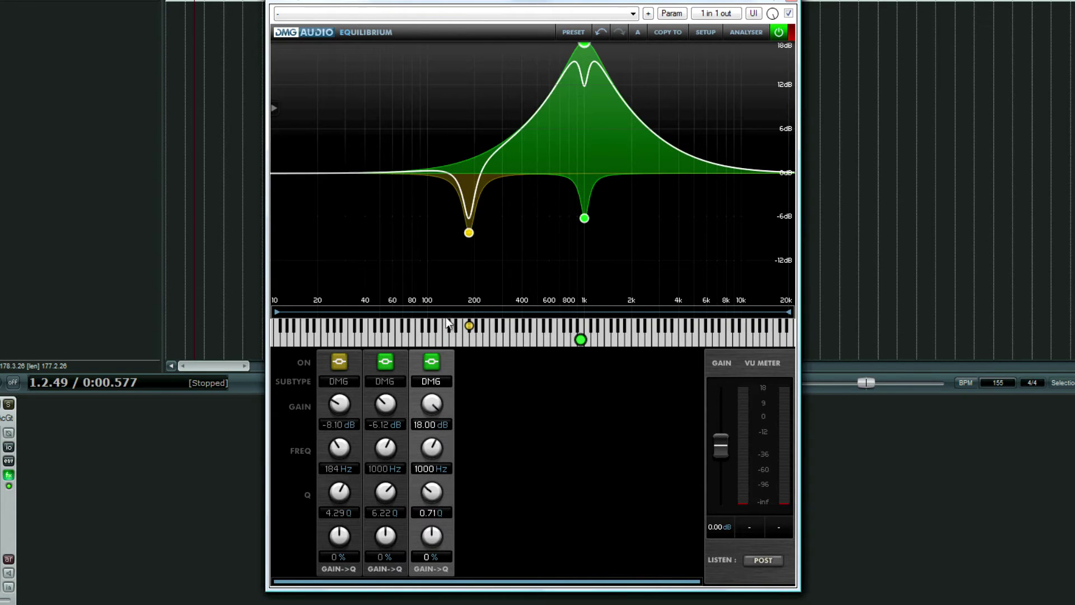
pyautogui.moveTo(434, 481)
pyautogui.mouseDown()
pyautogui.moveTo(441, 413)
pyautogui.moveTo(425, 456)
pyautogui.moveTo(432, 516)
pyautogui.mouseUp()
pyautogui.press('space')
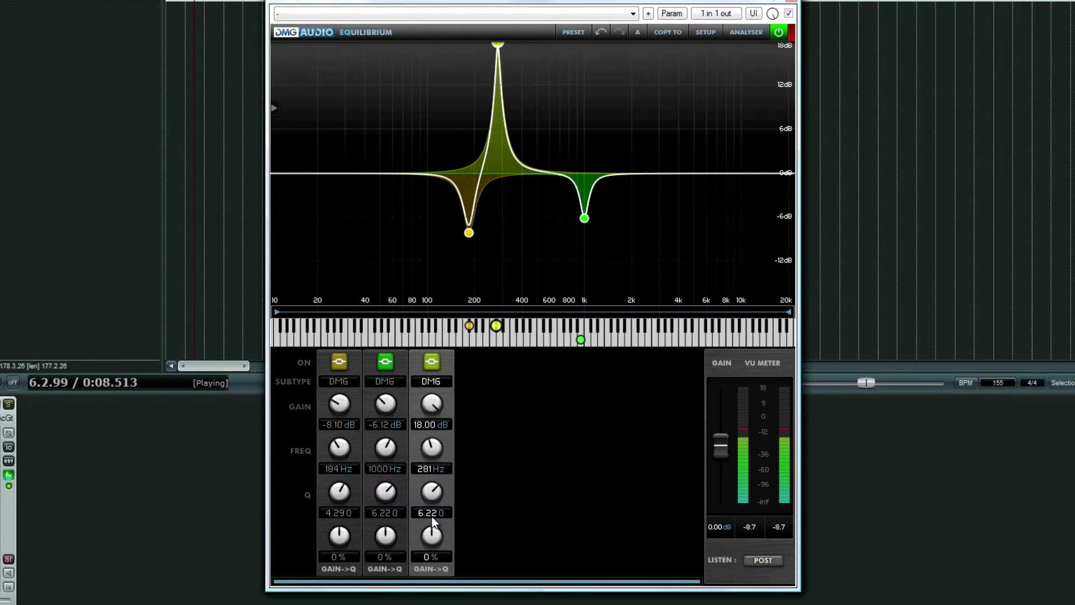
pyautogui.moveTo(430, 449); pyautogui.dragTo(431, 448)
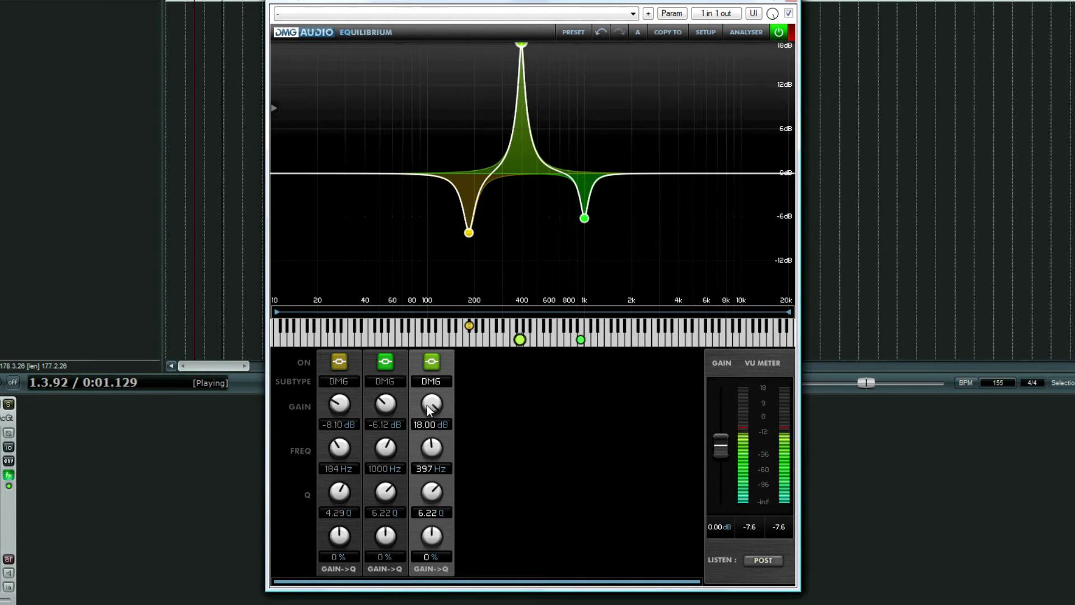
# Turn the 397 Hz spike into a -9.54 dB cut with Q 5.17
pyautogui.moveTo(428, 410); pyautogui.dragTo(431, 513)
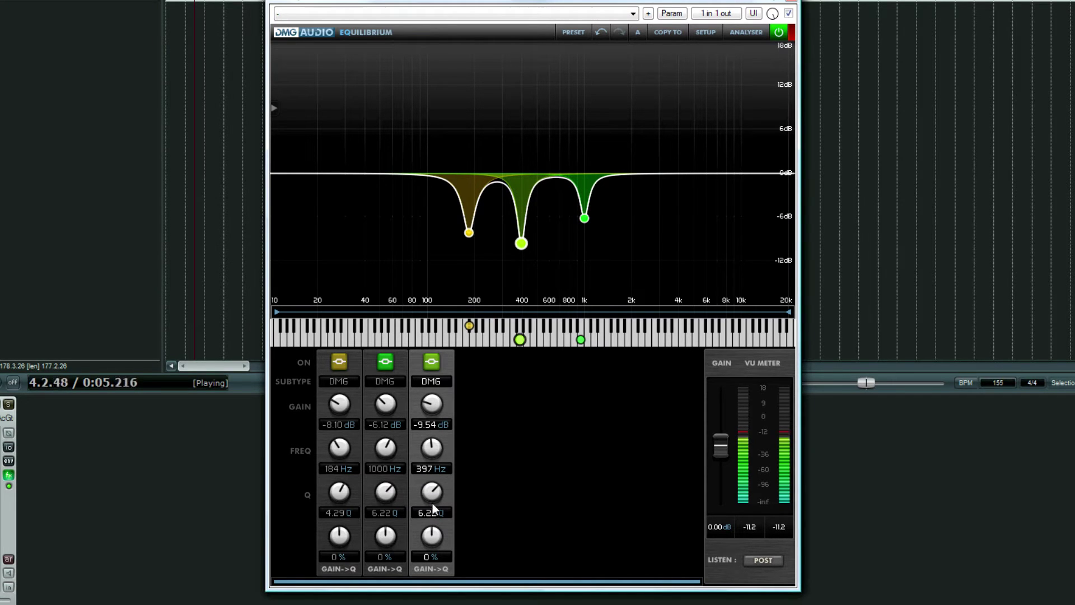
pyautogui.moveTo(432, 503)
pyautogui.mouseDown()
pyautogui.moveTo(433, 526)
pyautogui.moveTo(436, 457)
pyautogui.moveTo(441, 503)
pyautogui.mouseUp()
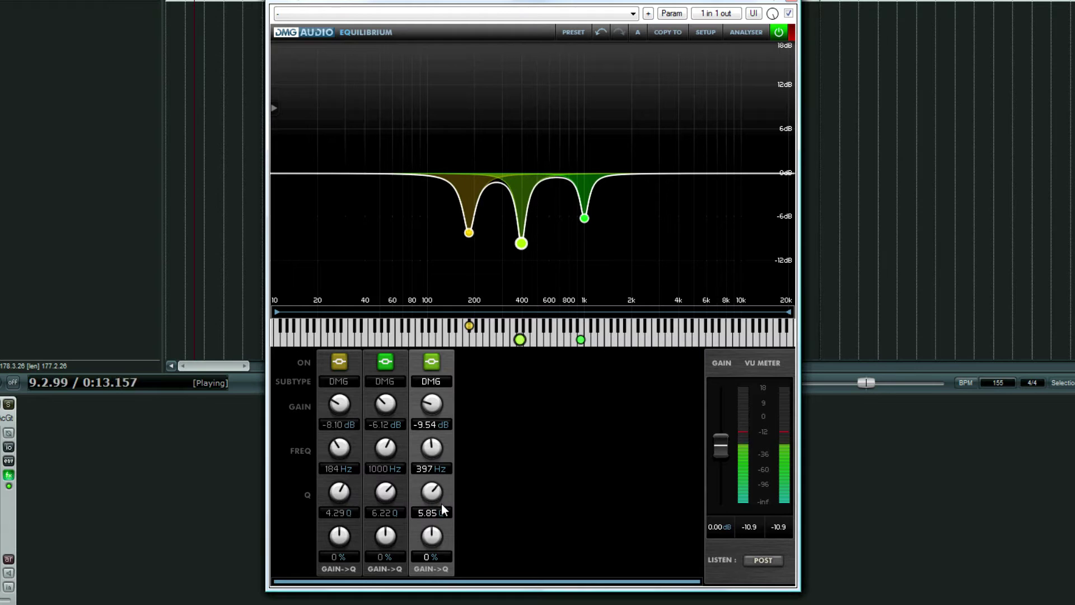
pyautogui.press('space')
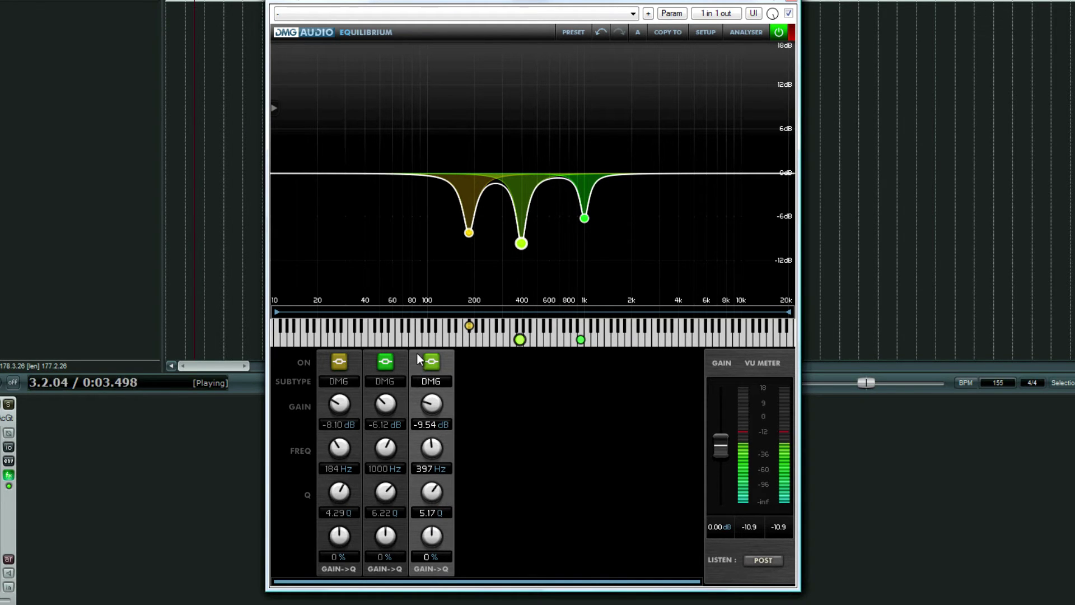
# Bypass the 397 Hz, 1000 Hz and 184 Hz cuts, then re-enable all three to compare
pyautogui.click(438, 362)
pyautogui.click(385, 362)
pyautogui.click(347, 363)
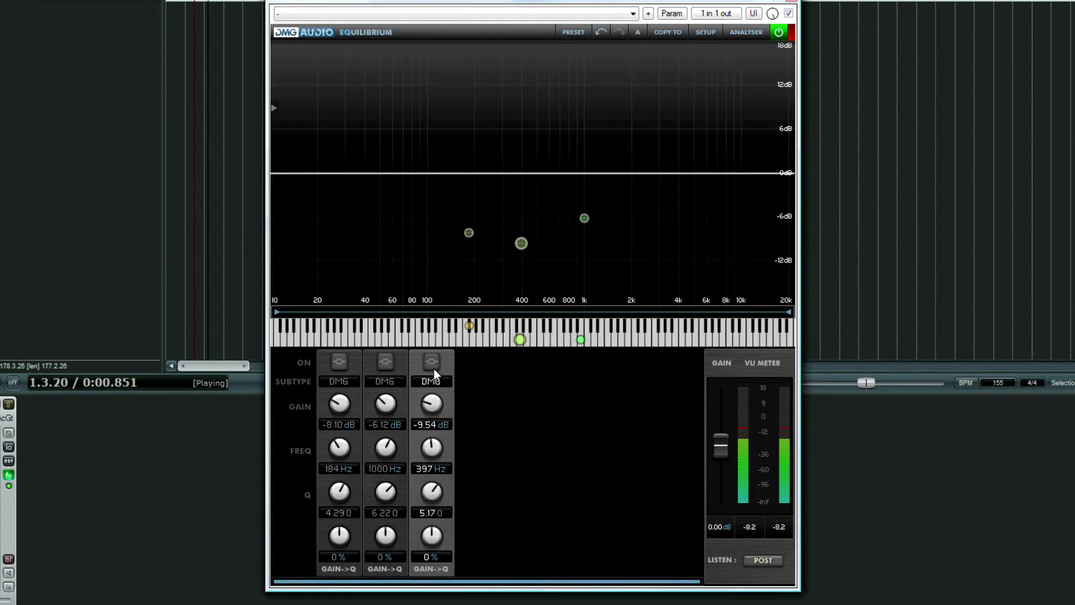
pyautogui.click(433, 363)
pyautogui.click(385, 363)
pyautogui.click(339, 363)
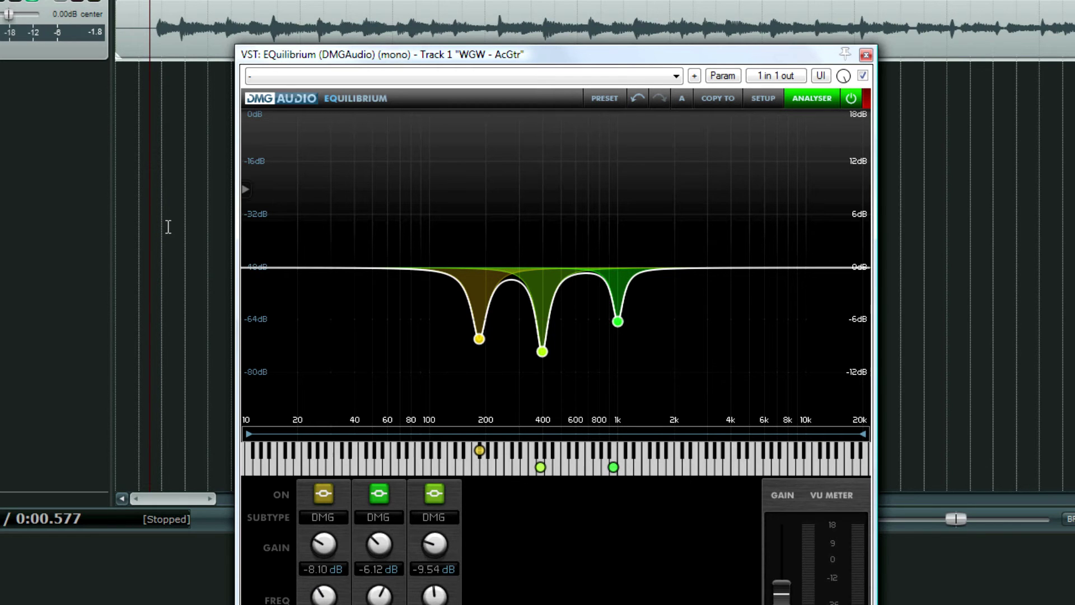
pyautogui.press('space')
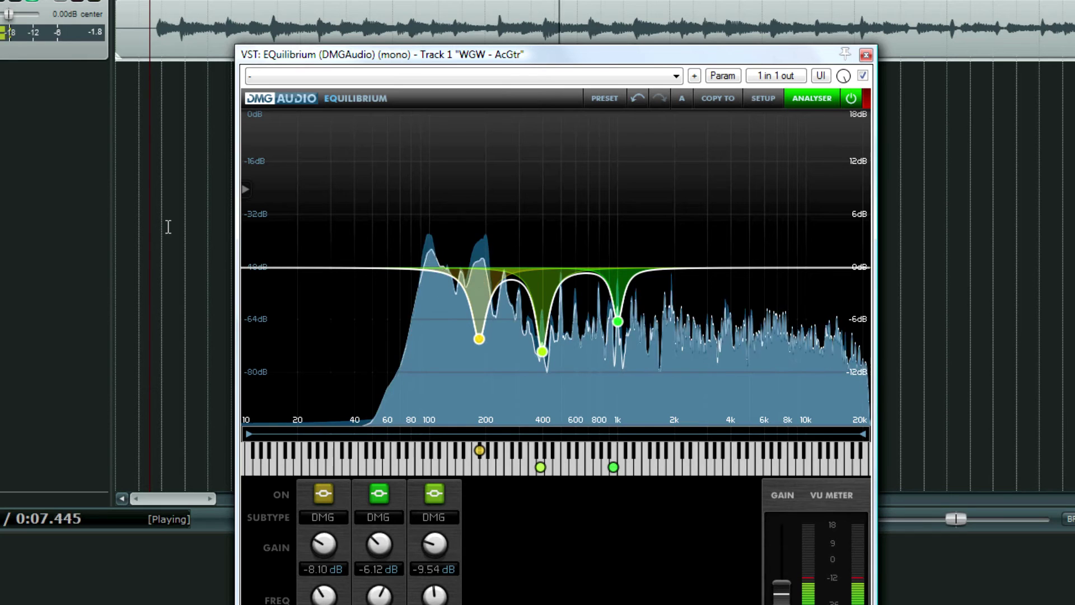
pyautogui.press('space')
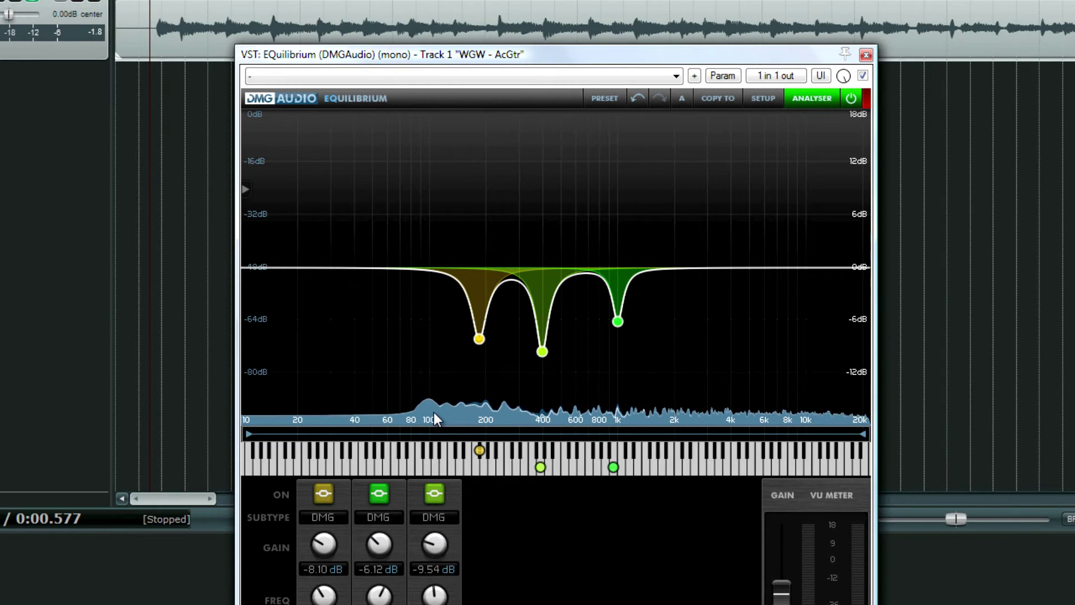
pyautogui.press('space')
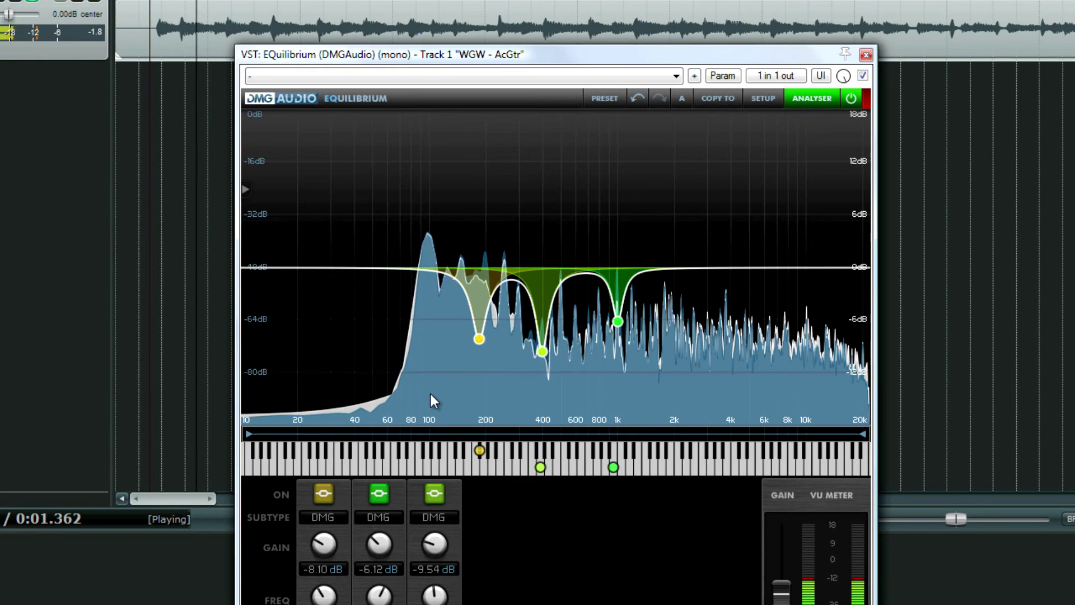
pyautogui.press('space')
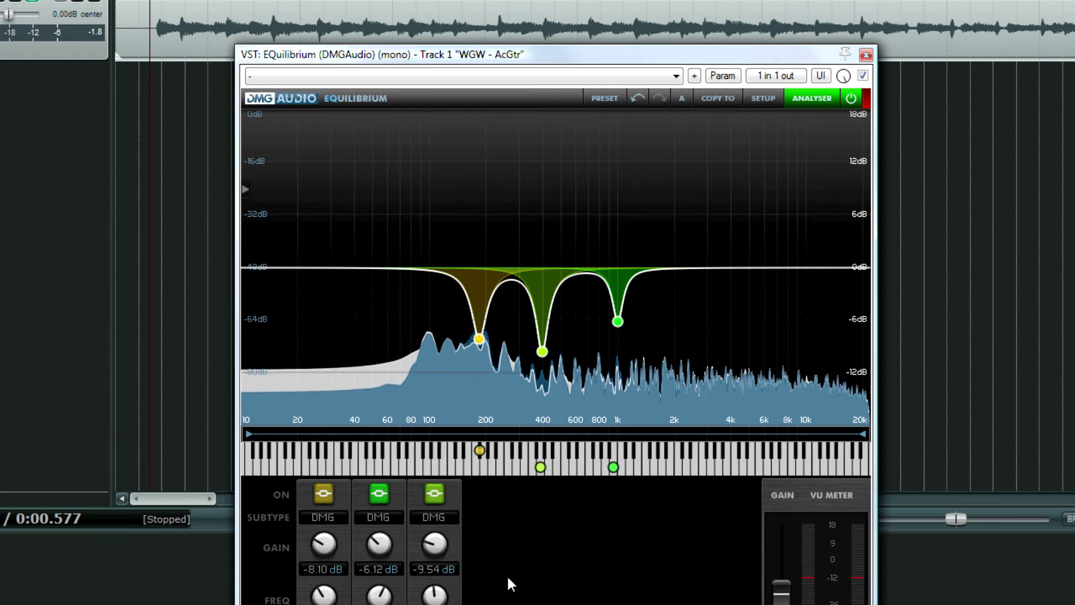
pyautogui.moveTo(506, 575)
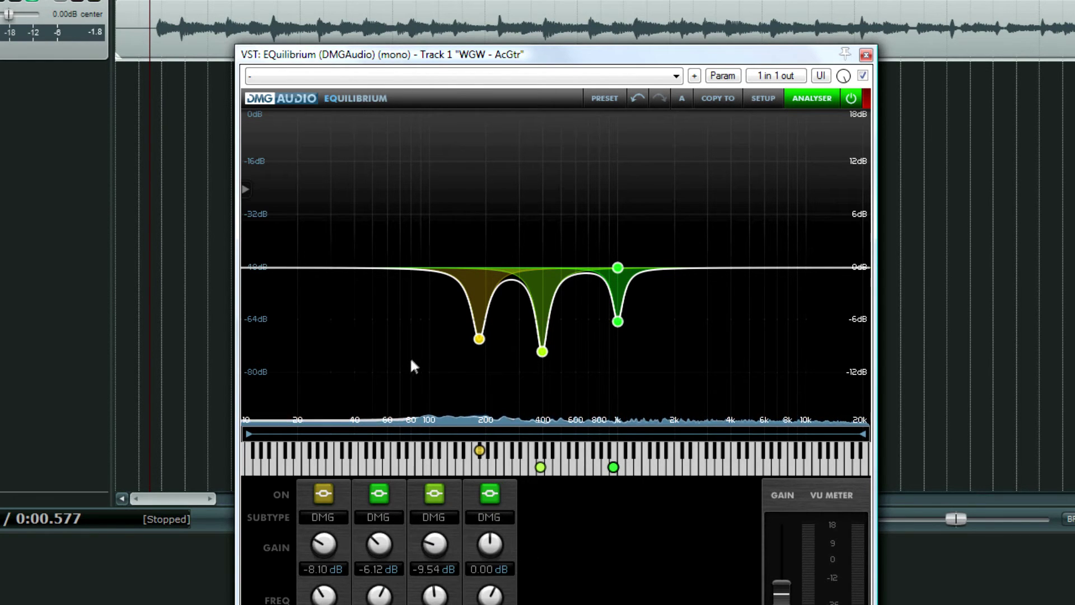
# Play the guitar twice to audition the three existing cuts
pyautogui.press('space')
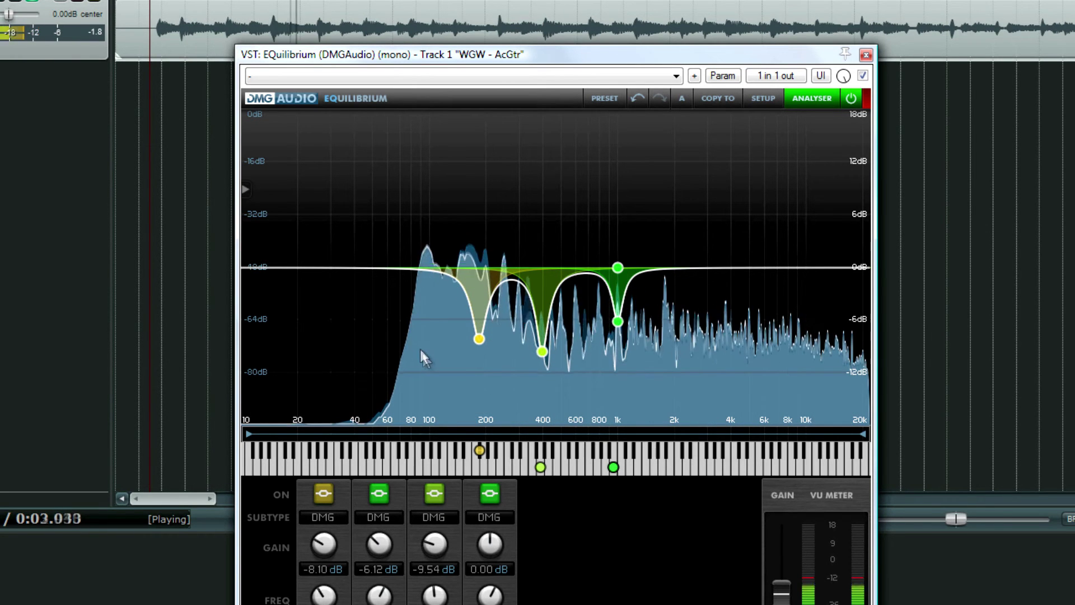
pyautogui.press('space')
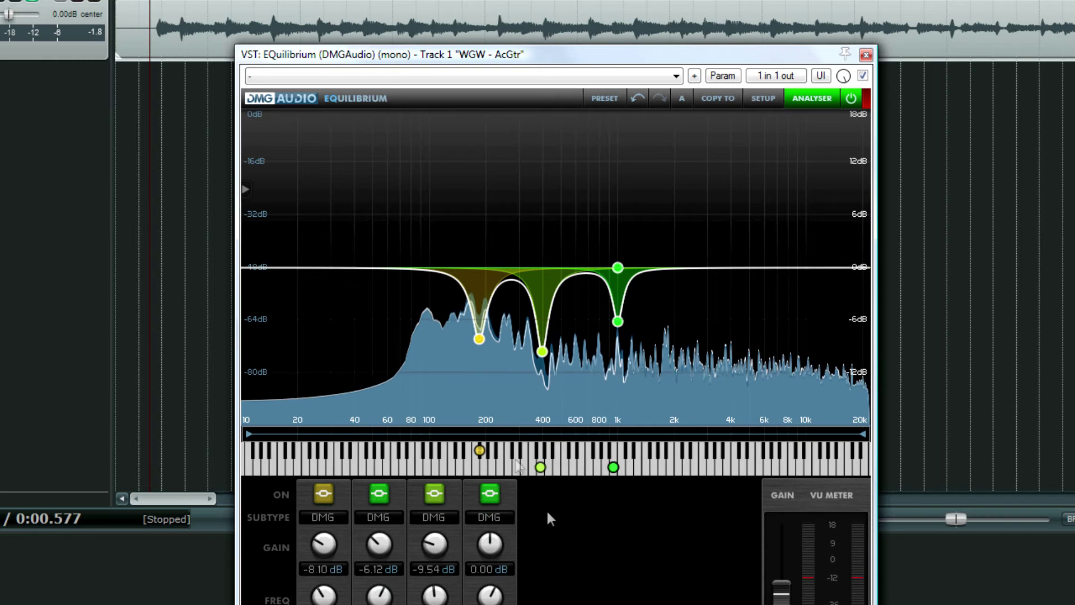
pyautogui.press('space')
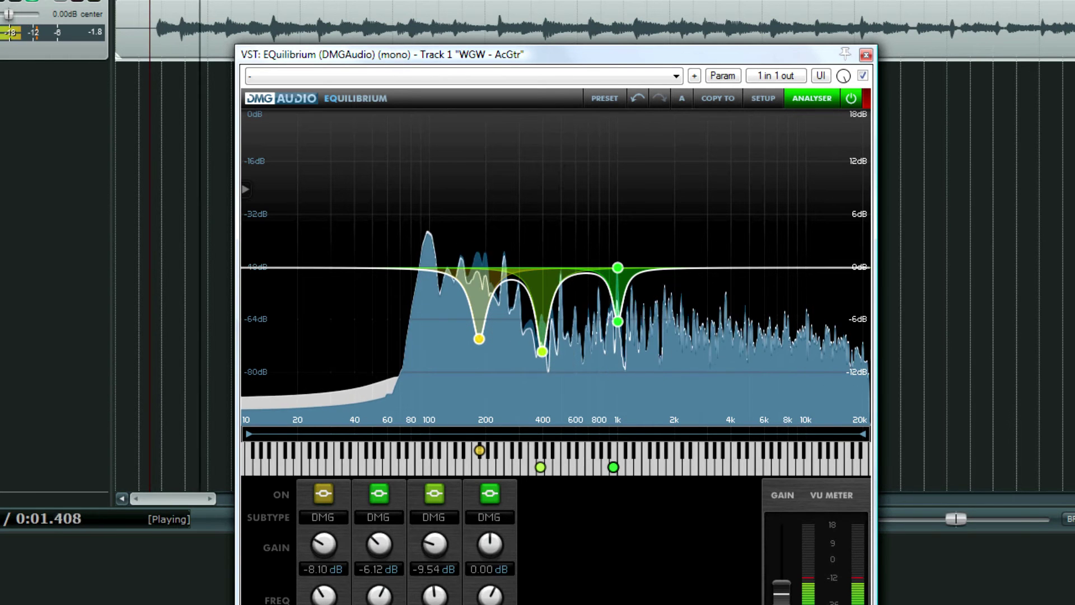
pyautogui.press('space')
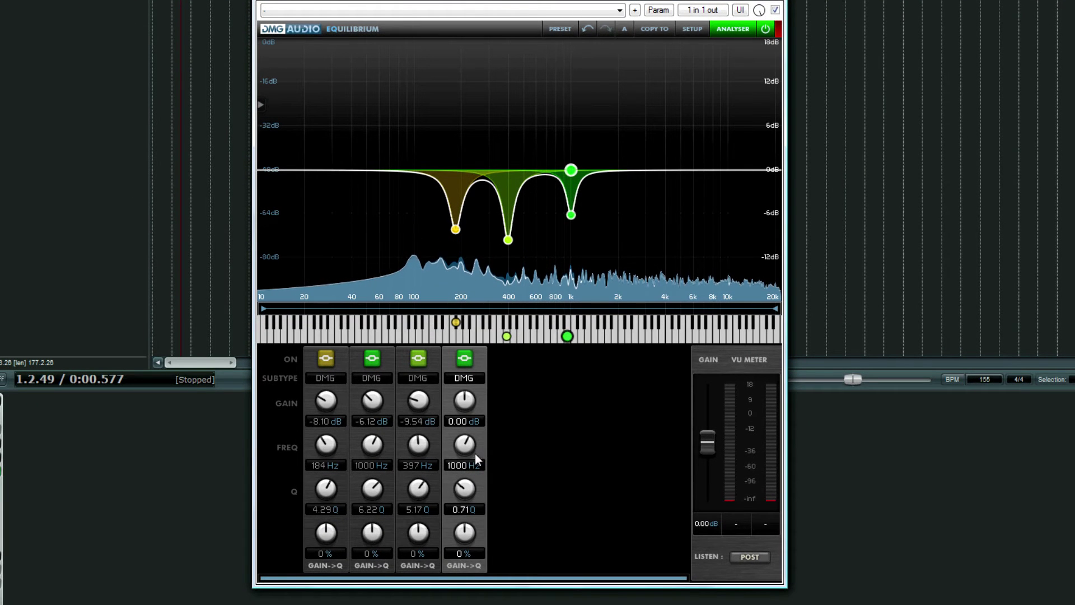
# Sweep band 4 down from 1000 Hz to 92 Hz and audition a low boost there
pyautogui.moveTo(470, 445); pyautogui.dragTo(470, 486)
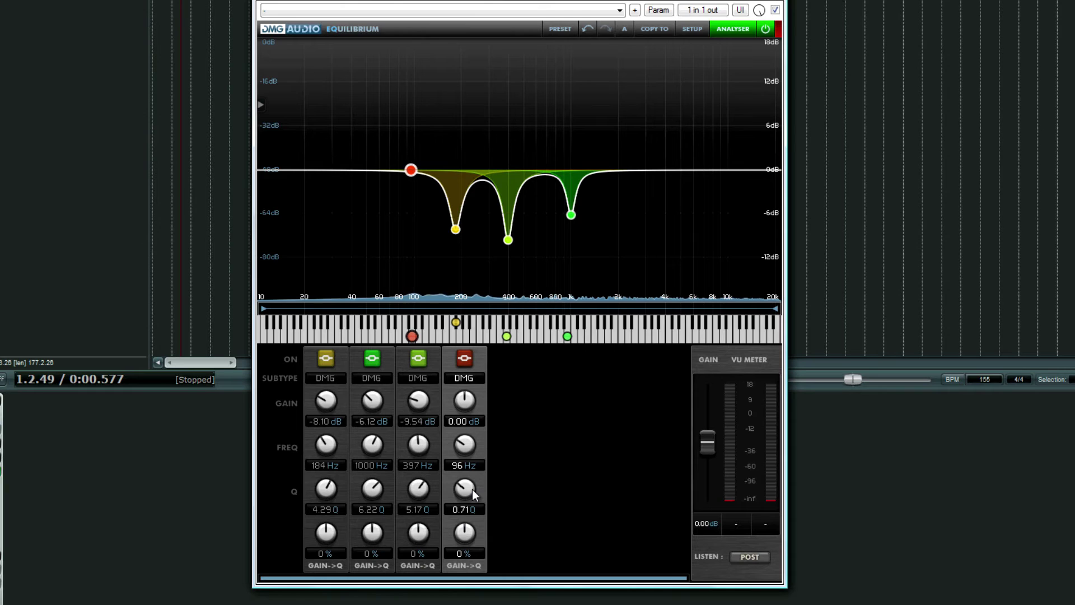
pyautogui.moveTo(472, 489); pyautogui.dragTo(472, 489)
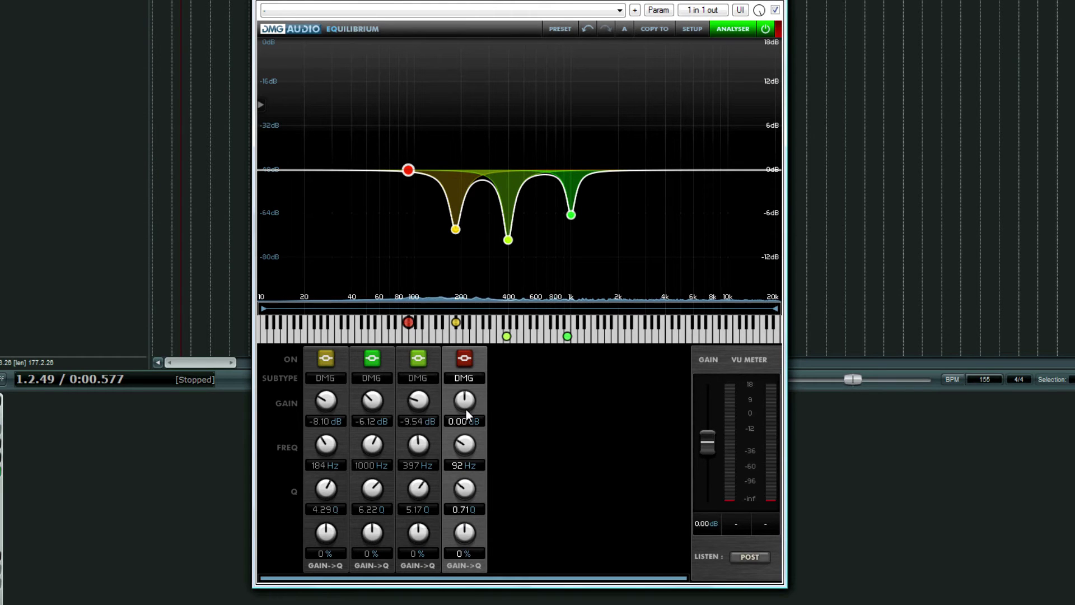
pyautogui.moveTo(466, 405); pyautogui.dragTo(466, 365)
pyautogui.press('space')
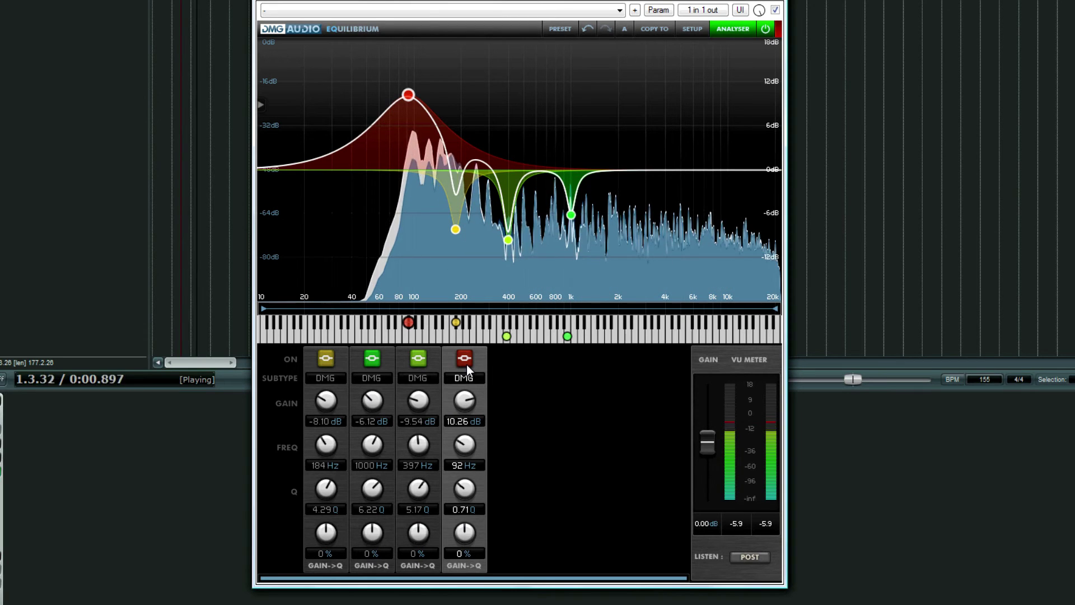
pyautogui.press('space')
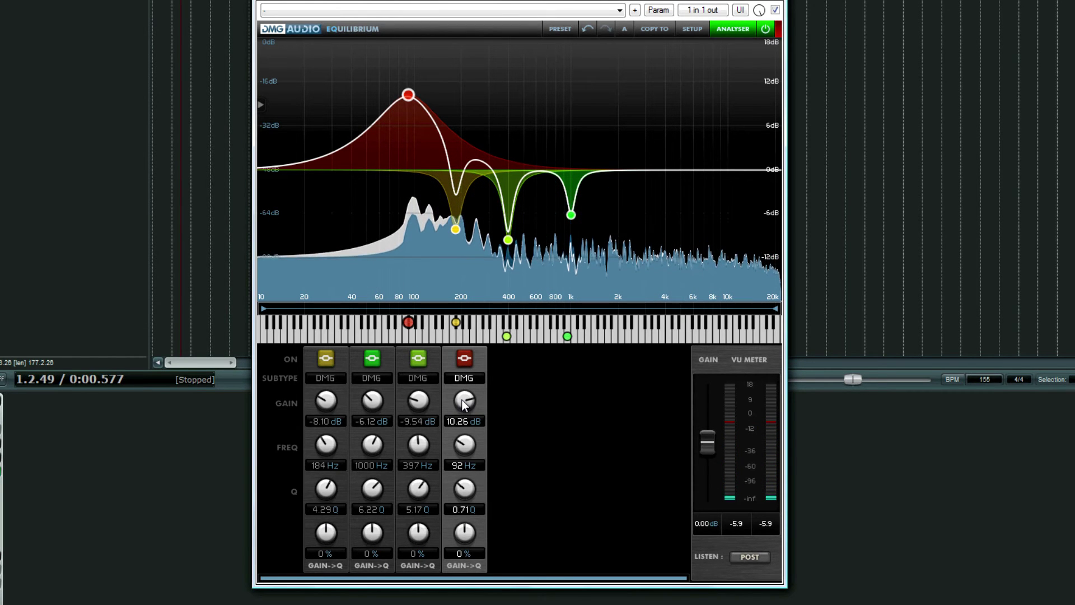
# Turn band 4 into a -5.76 dB cut at 92 Hz while listening
pyautogui.moveTo(461, 401); pyautogui.dragTo(460, 468)
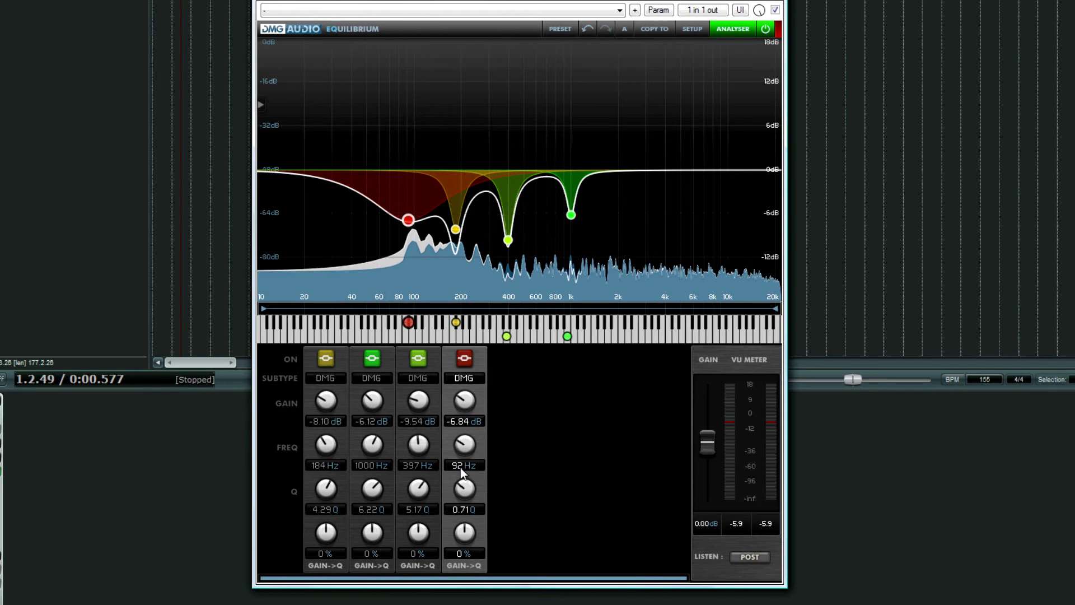
pyautogui.press('space')
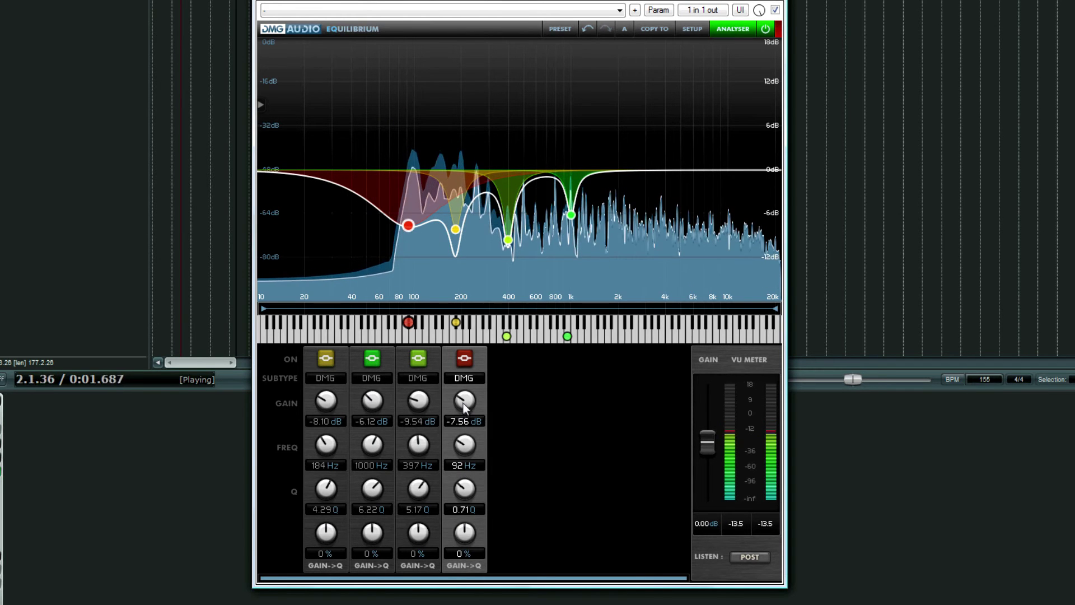
pyautogui.moveTo(463, 414)
pyautogui.mouseDown()
pyautogui.moveTo(464, 380)
pyautogui.moveTo(466, 401)
pyautogui.mouseUp()
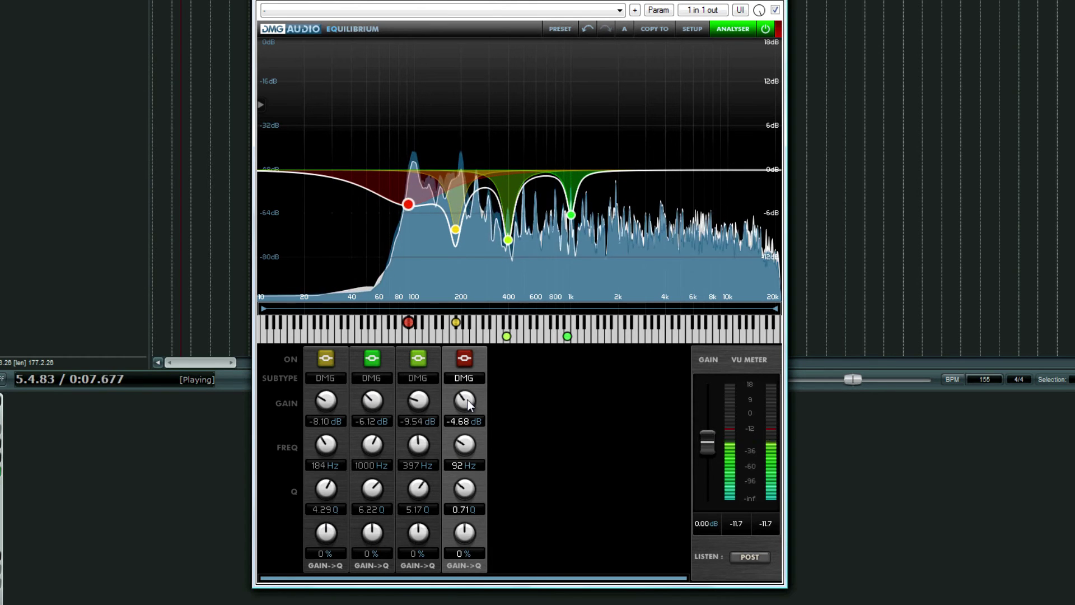
pyautogui.moveTo(469, 400); pyautogui.dragTo(467, 401)
pyautogui.press('space')
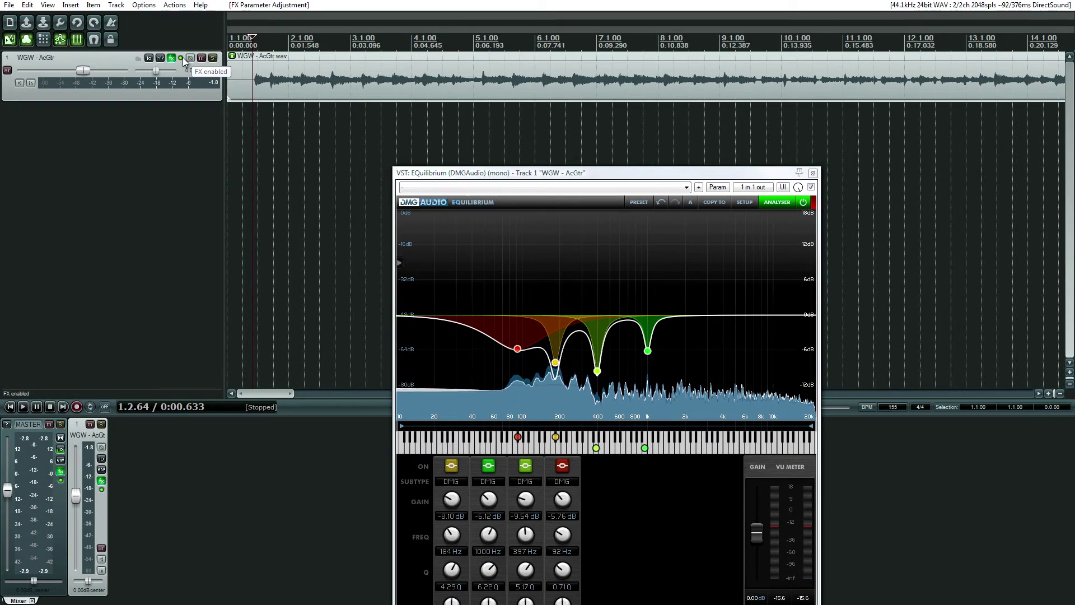
# A/B the guitar with the track FX bypassed and active, then move the Equilibrium window higher
pyautogui.click(184, 60)
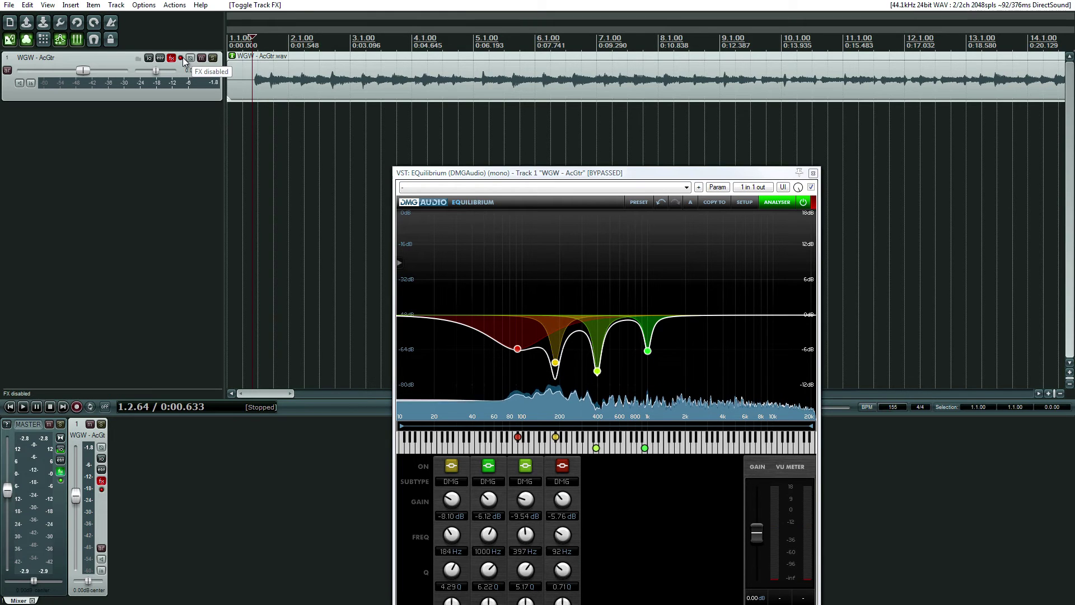
pyautogui.press('space')
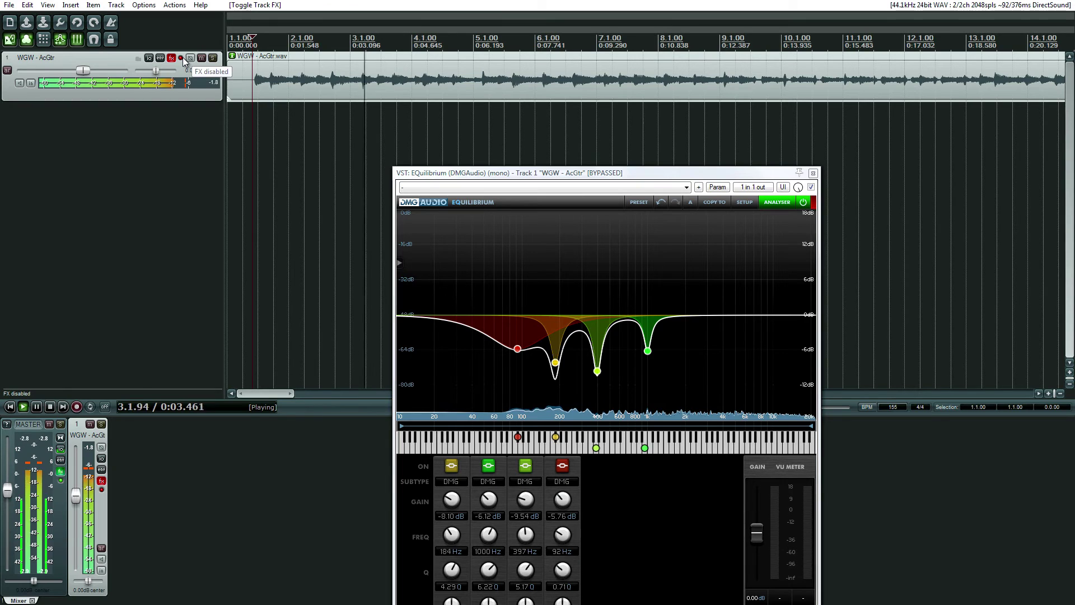
pyautogui.click(183, 58)
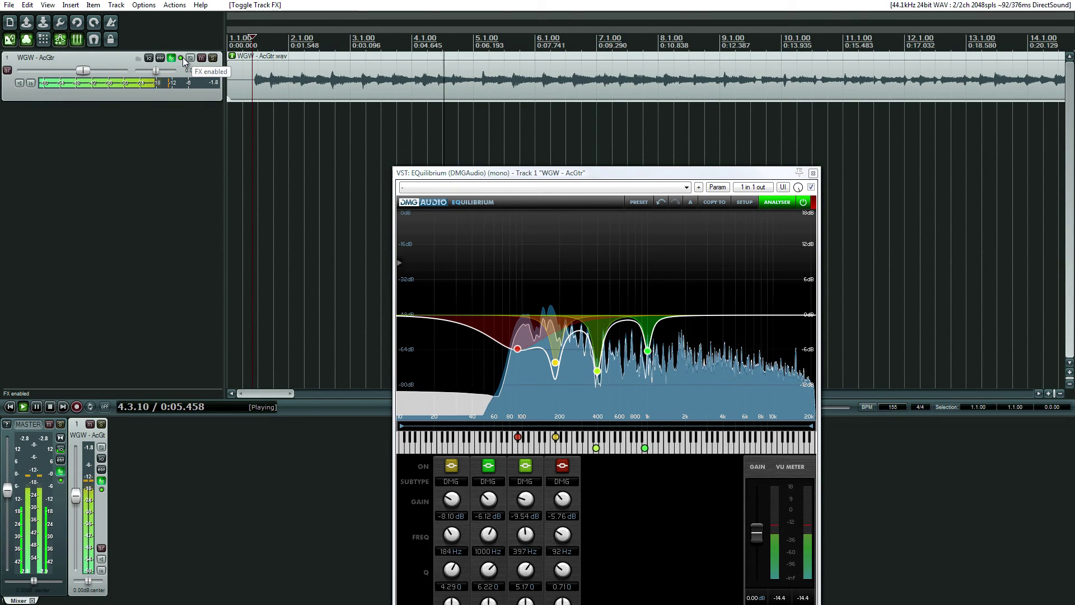
pyautogui.click(182, 59)
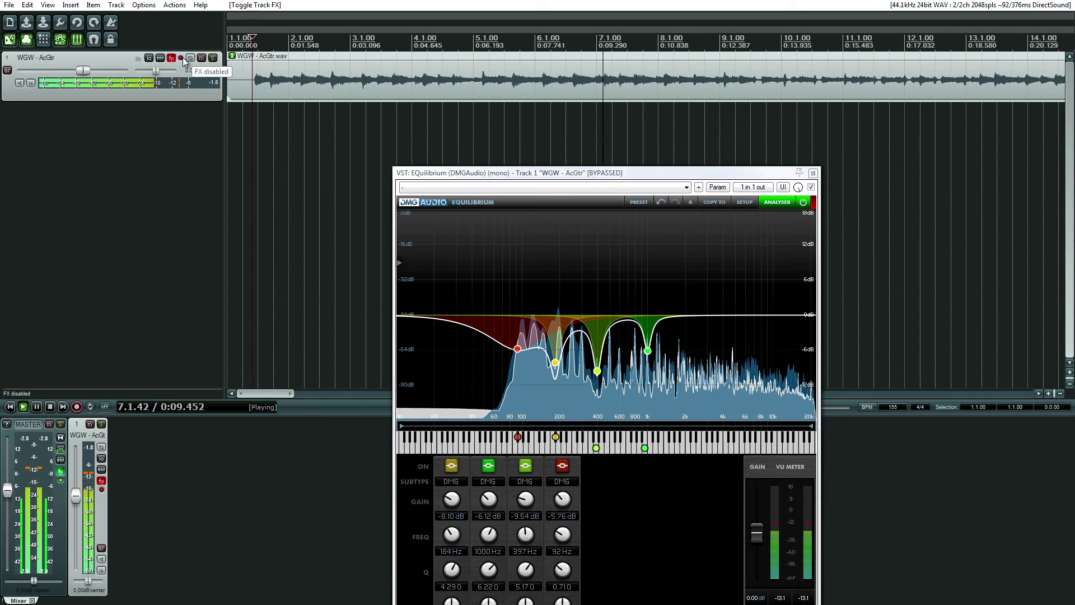
pyautogui.click(183, 58)
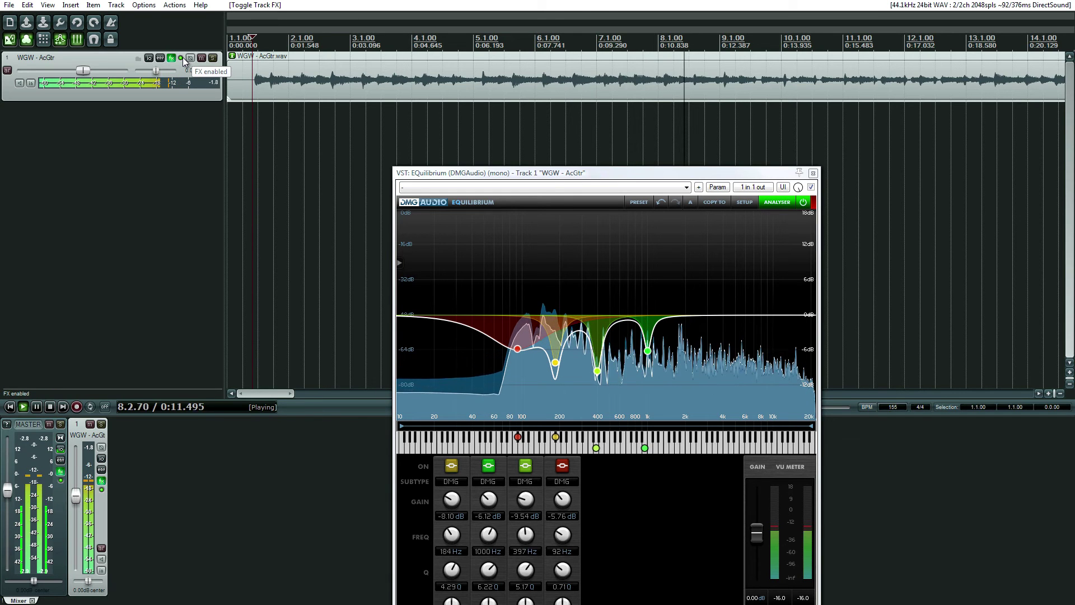
pyautogui.press('space')
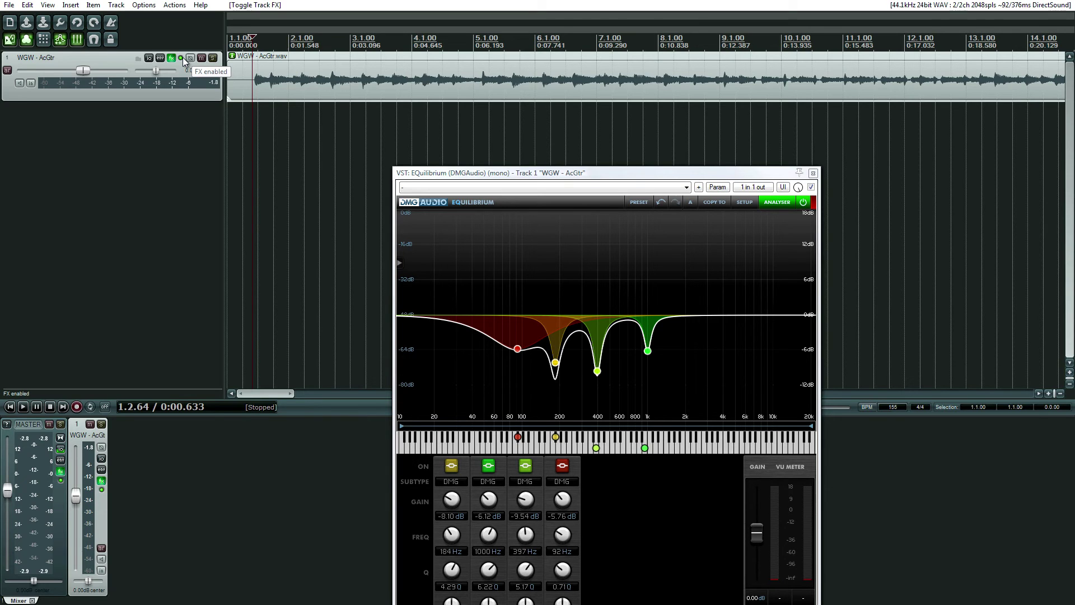
pyautogui.moveTo(518, 176); pyautogui.dragTo(433, 99)
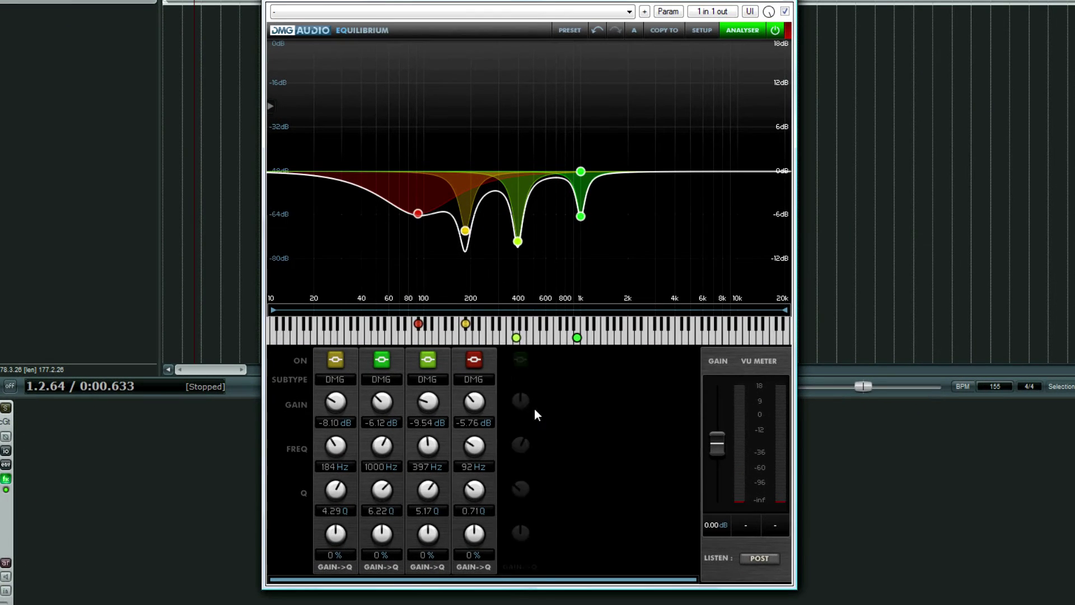
# Add band 5 at 4661 Hz and audition it as a -6.84 dB cut
pyautogui.click(524, 424)
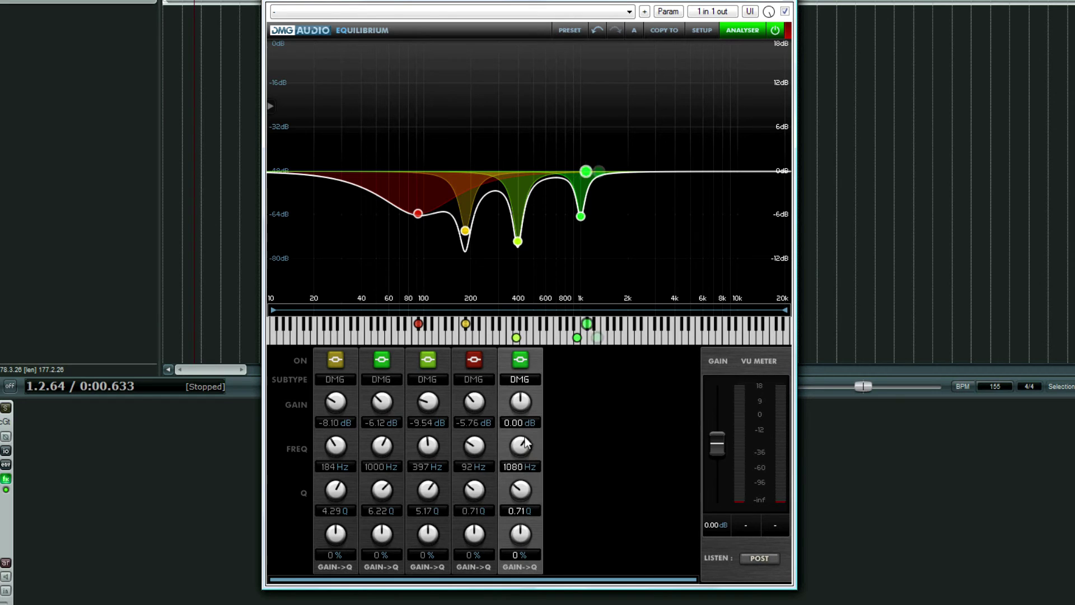
pyautogui.moveTo(526, 443); pyautogui.dragTo(530, 426)
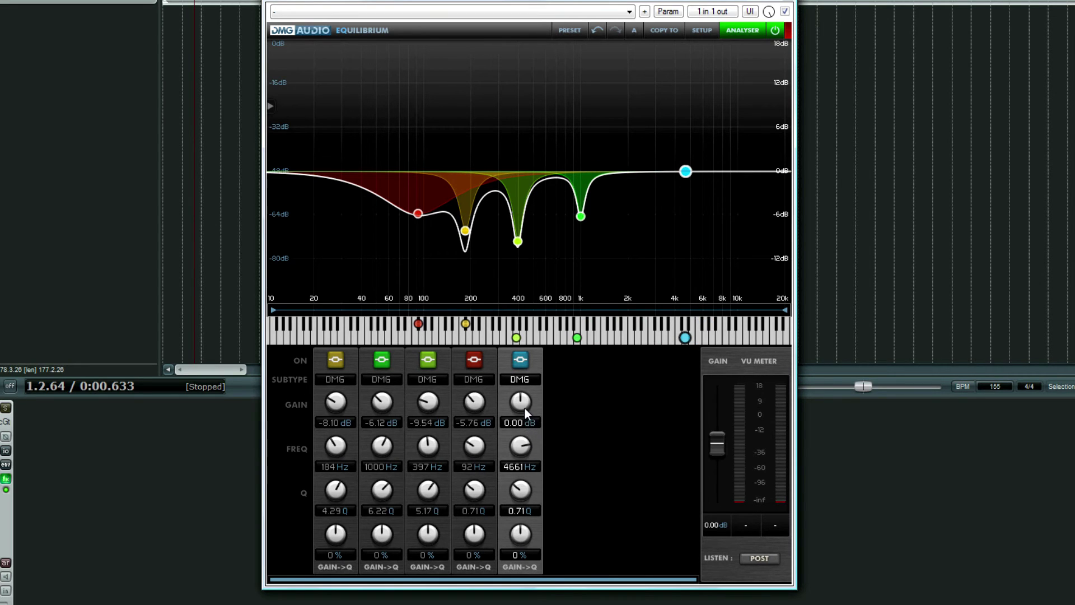
pyautogui.moveTo(522, 406); pyautogui.dragTo(520, 424)
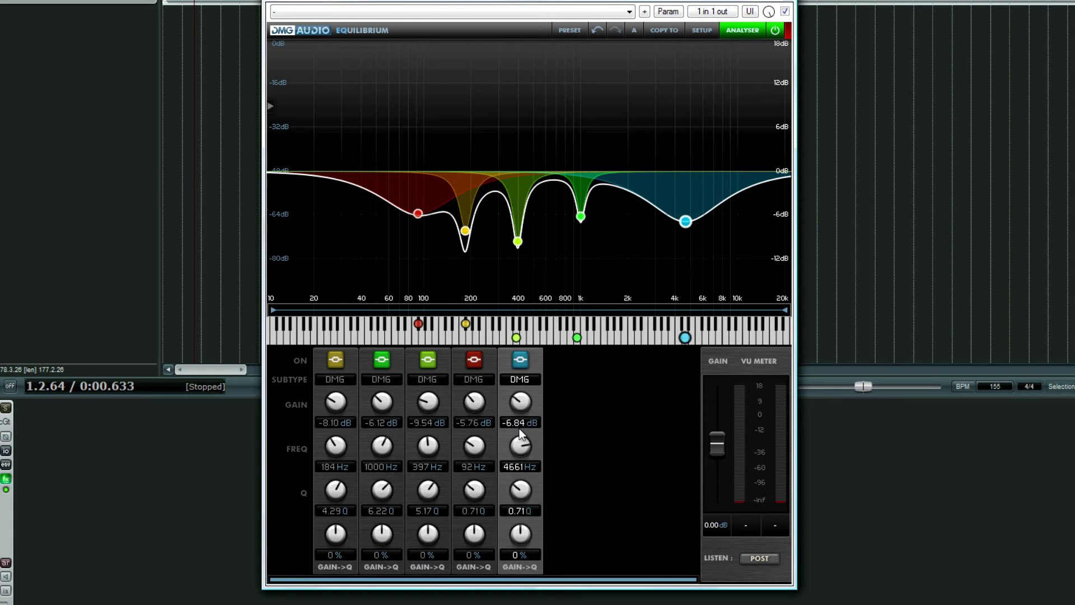
pyautogui.press('space')
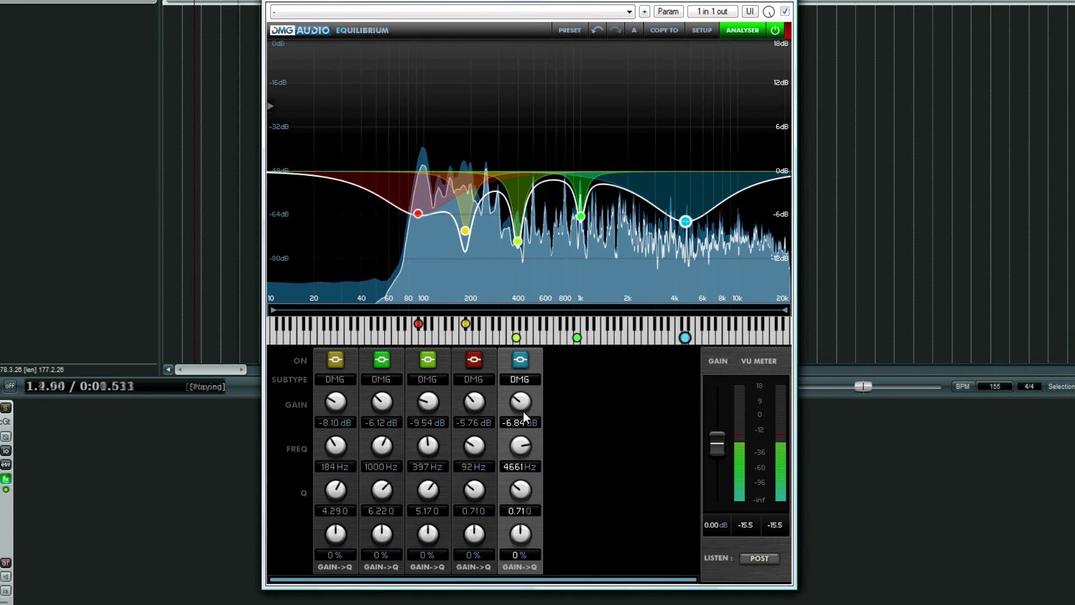
pyautogui.press('space')
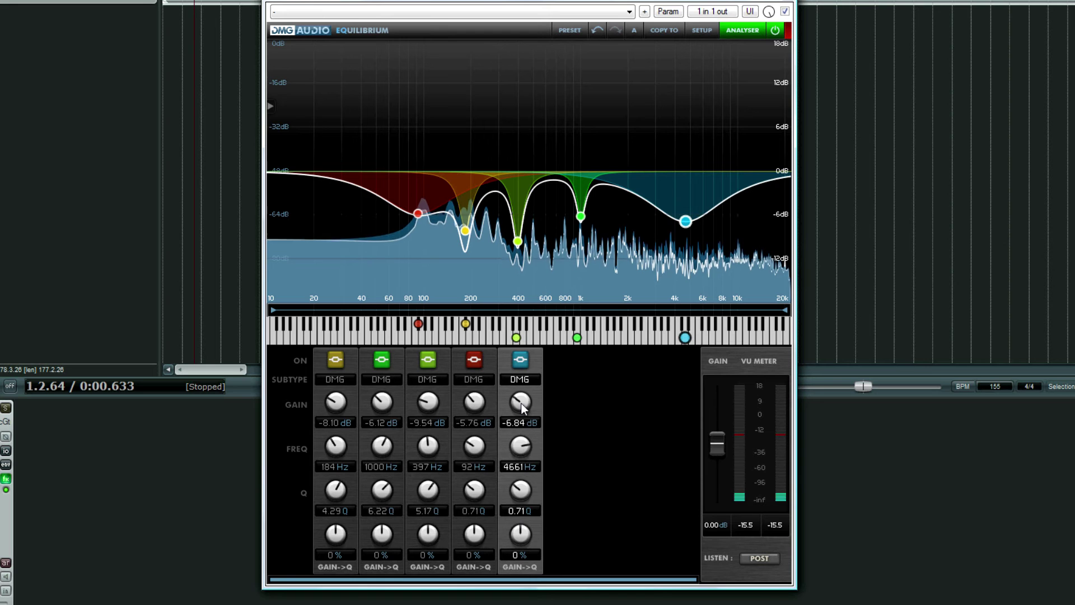
pyautogui.press('space')
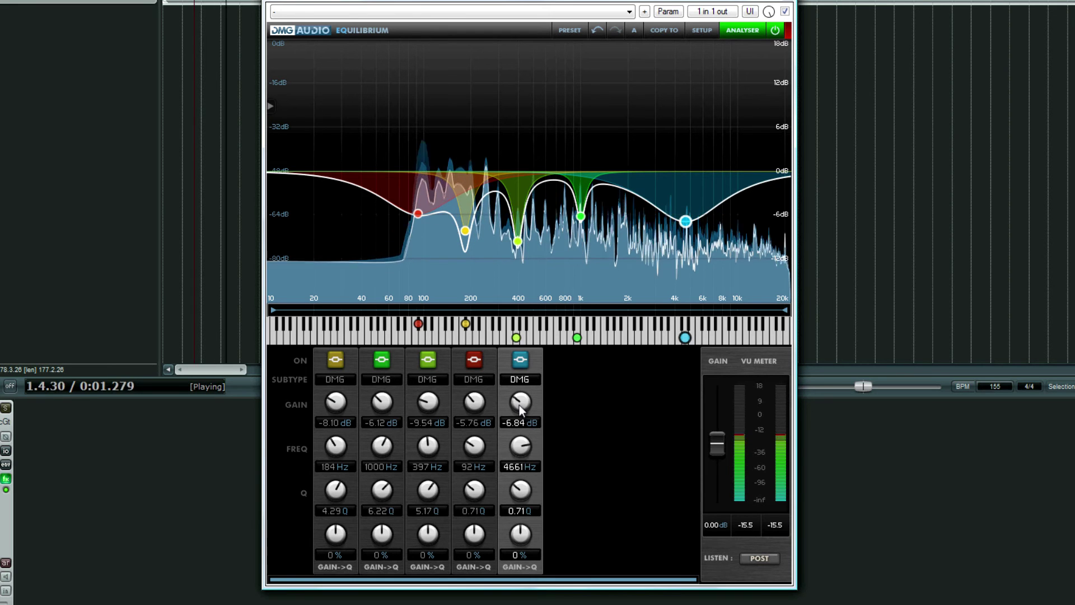
# Ease band 5's cut to -3.42 dB while playing, then narrow its Q to 17.90
pyautogui.moveTo(520, 406); pyautogui.dragTo(515, 381)
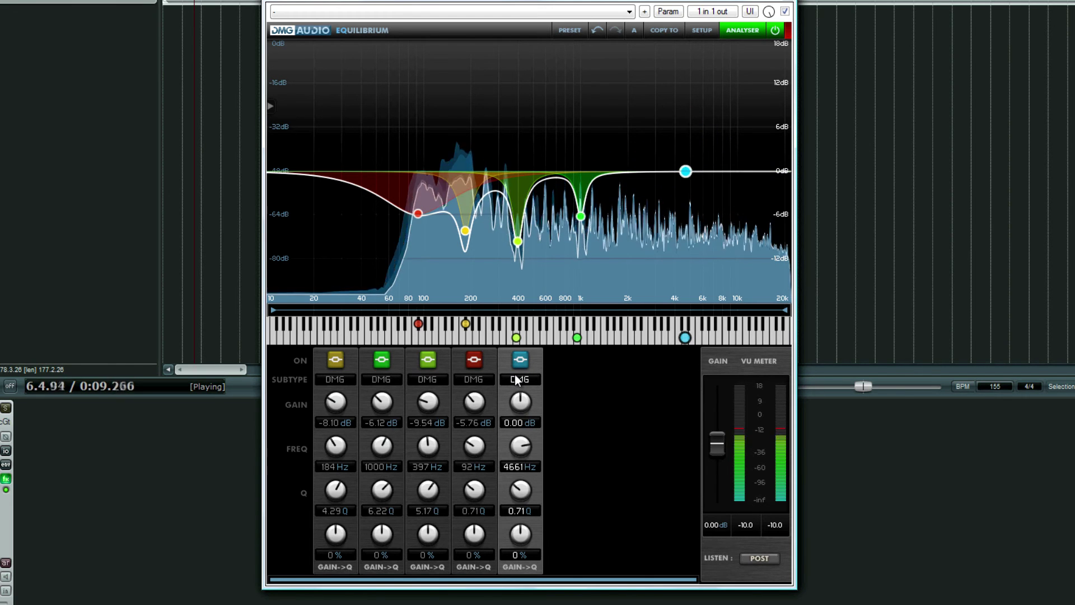
pyautogui.press('space')
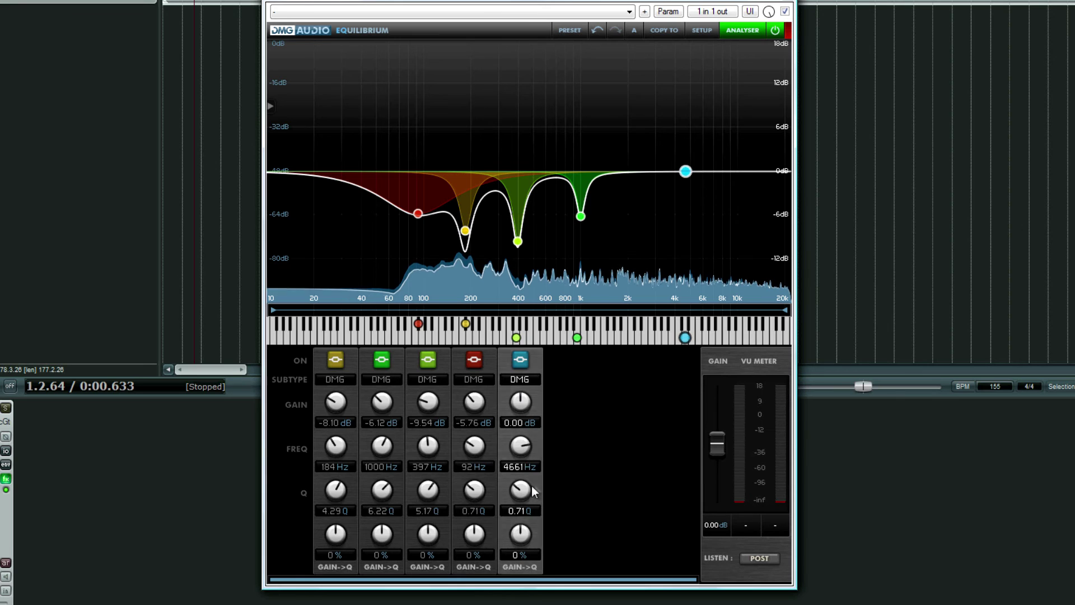
pyautogui.moveTo(533, 491); pyautogui.dragTo(519, 412)
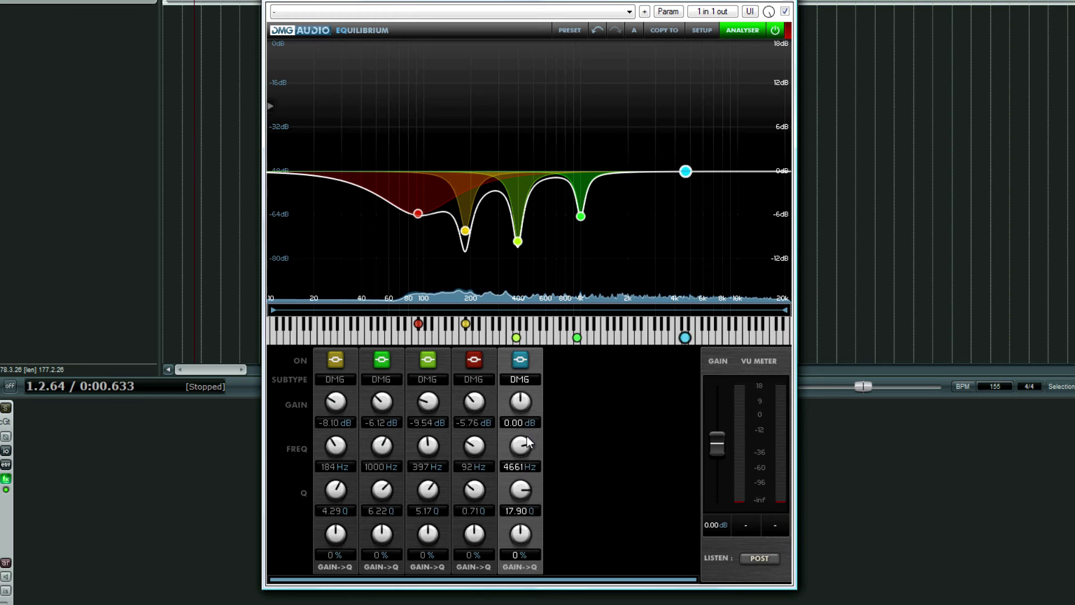
# Hide the analyser and make band 5 a -15.48 dB cut with Q 5.01
pyautogui.click(734, 34)
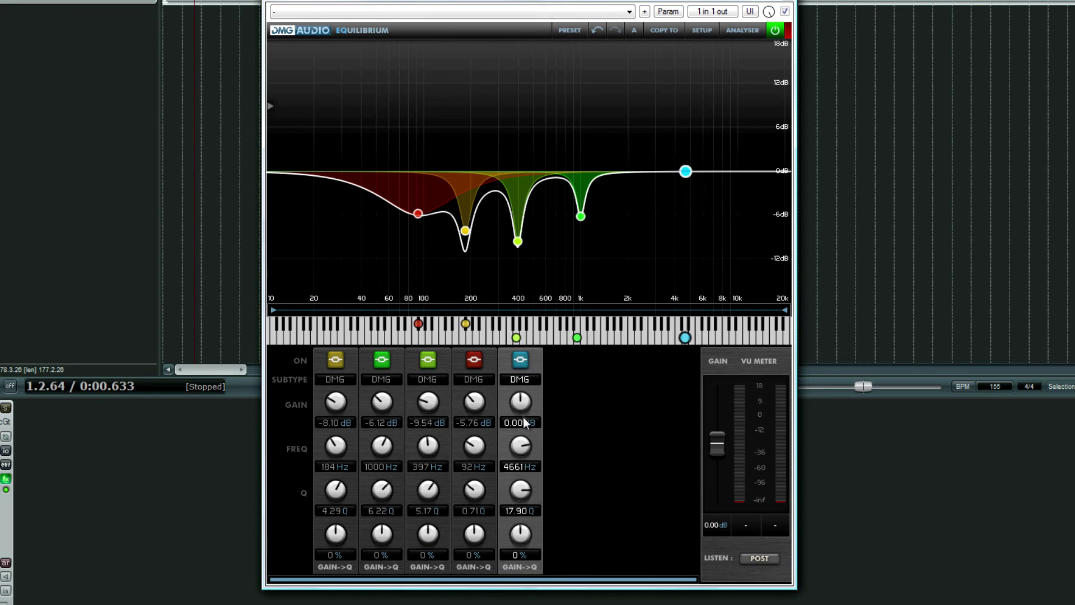
pyautogui.moveTo(525, 423); pyautogui.dragTo(517, 458)
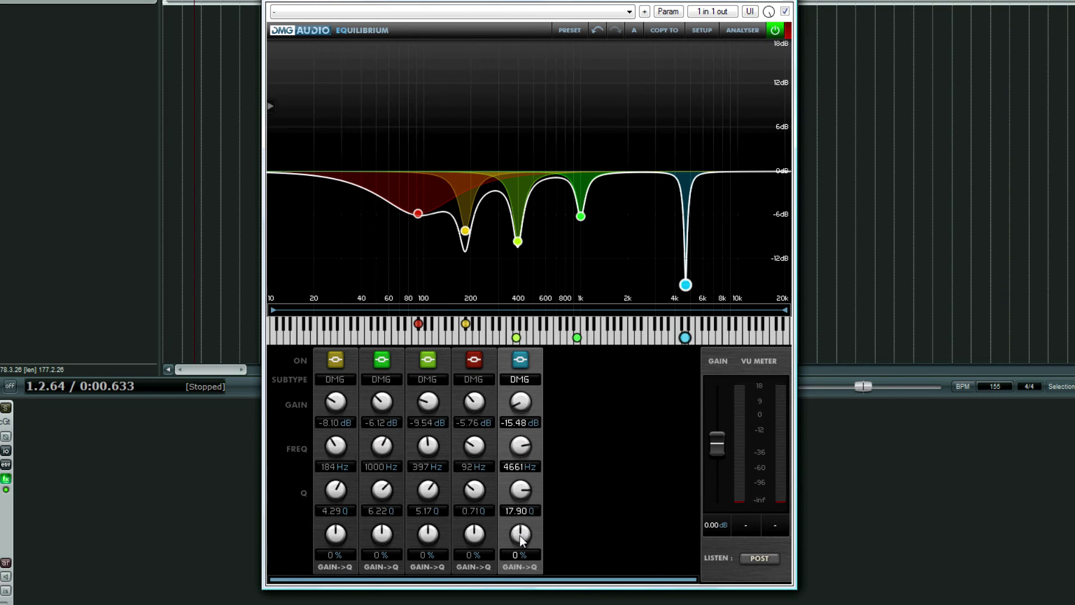
pyautogui.moveTo(522, 495); pyautogui.dragTo(519, 521)
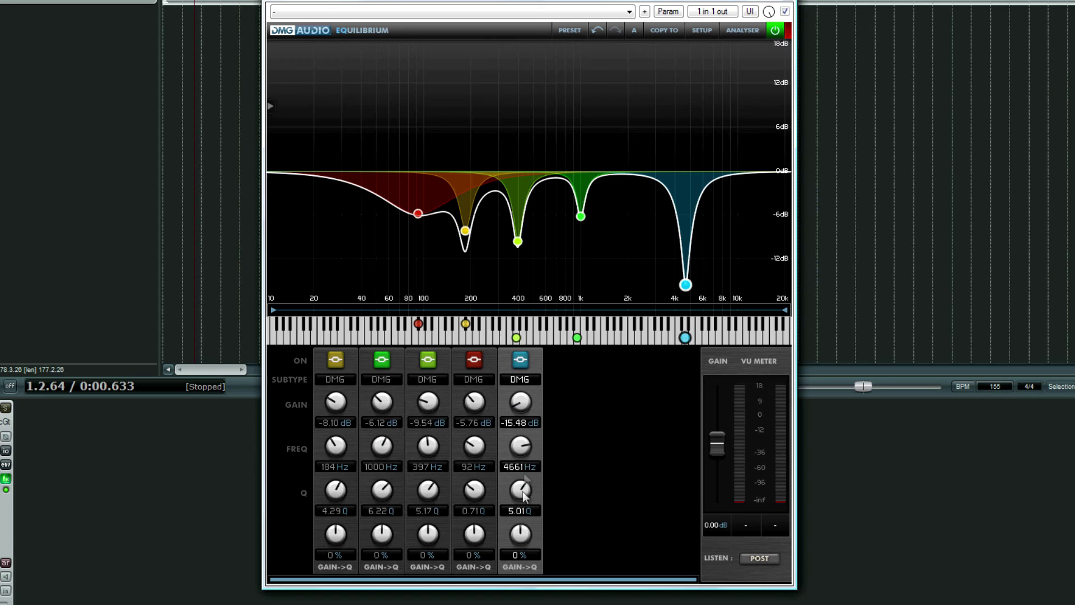
pyautogui.press('space')
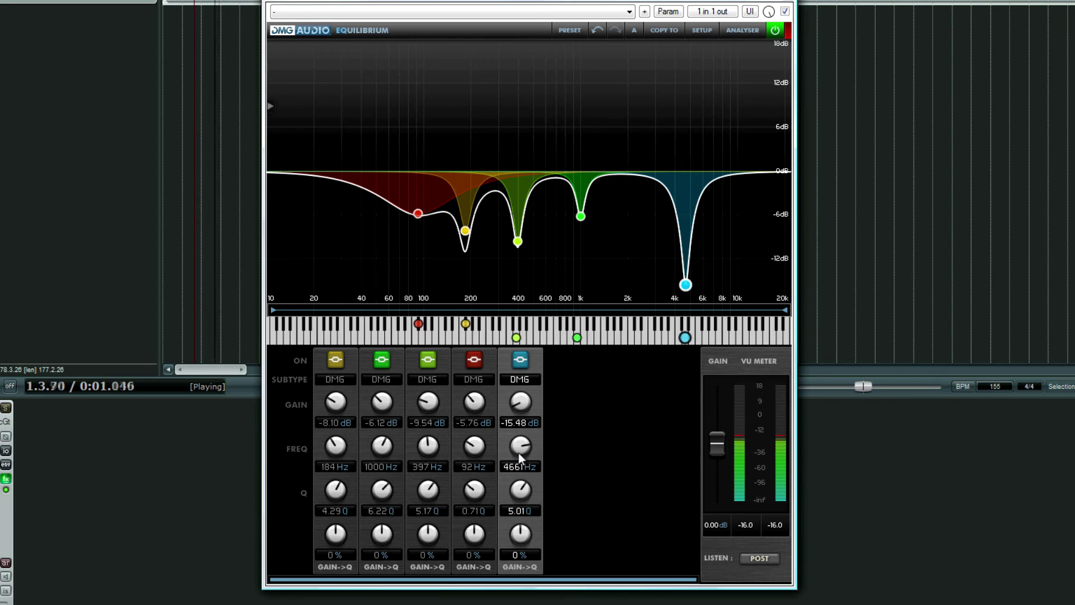
pyautogui.press('space')
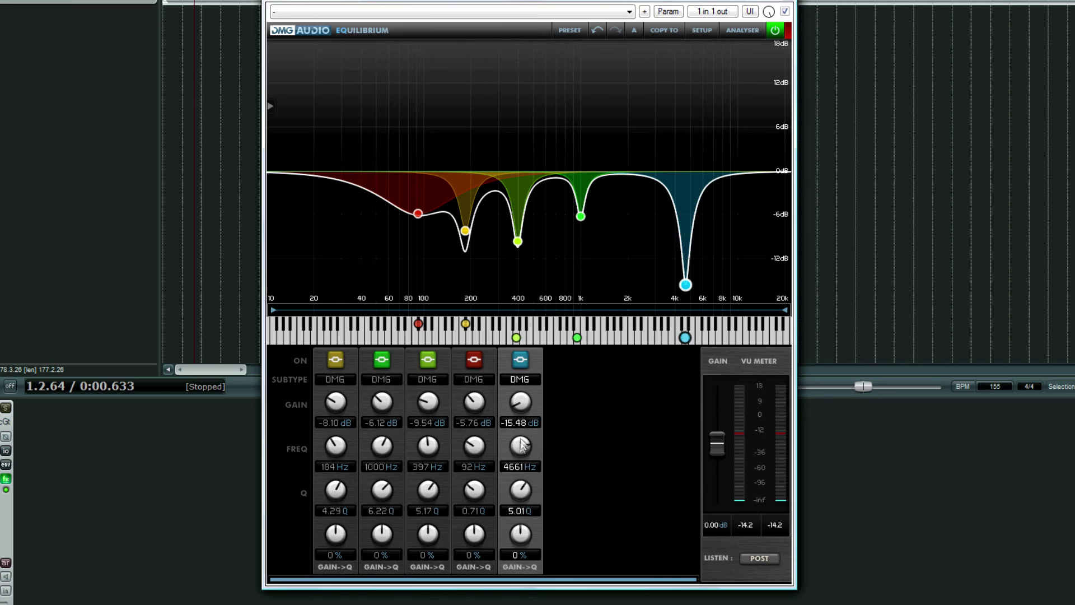
# Sweep band 5's frequency from 4661 Hz down to 561 Hz during playback
pyautogui.scroll(-8, 521, 446)
pyautogui.press('space')
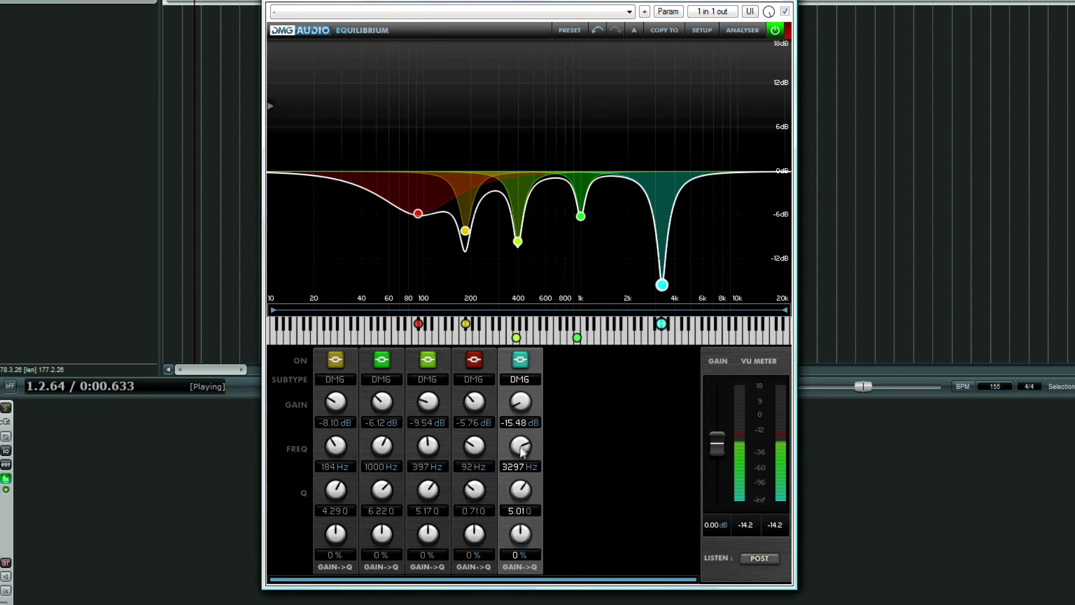
pyautogui.scroll(-15, 520, 446)
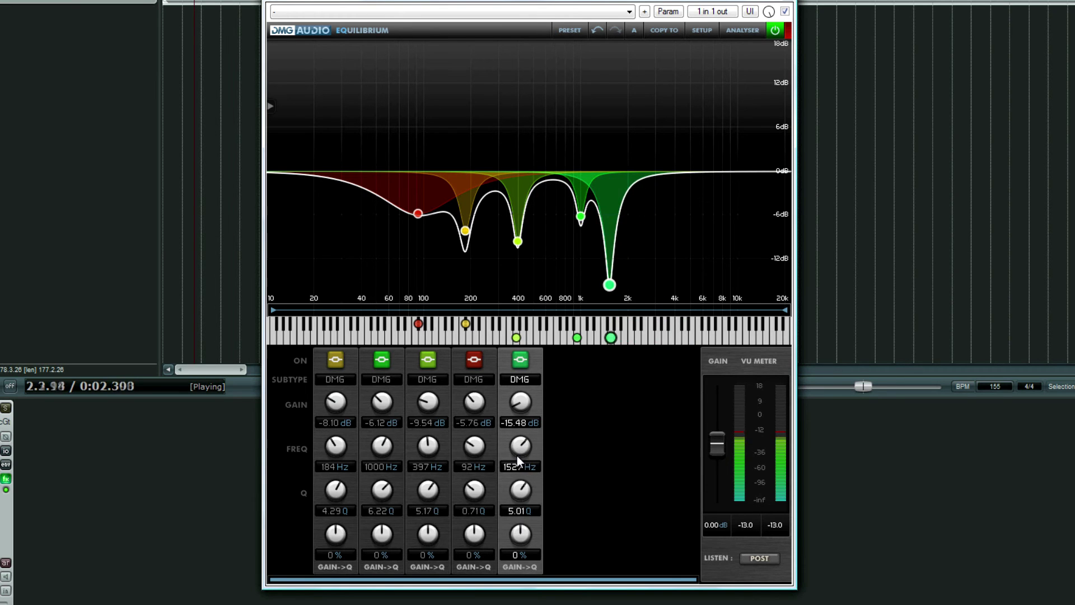
pyautogui.scroll(-15, 518, 461)
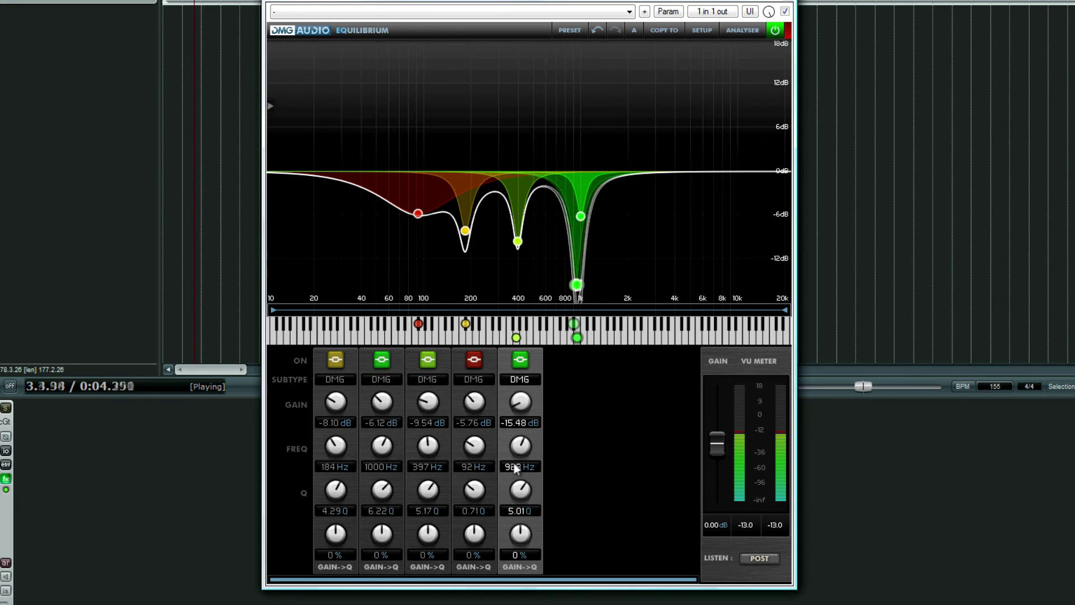
pyautogui.scroll(-2, 514, 471)
pyautogui.scroll(-5, 514, 471)
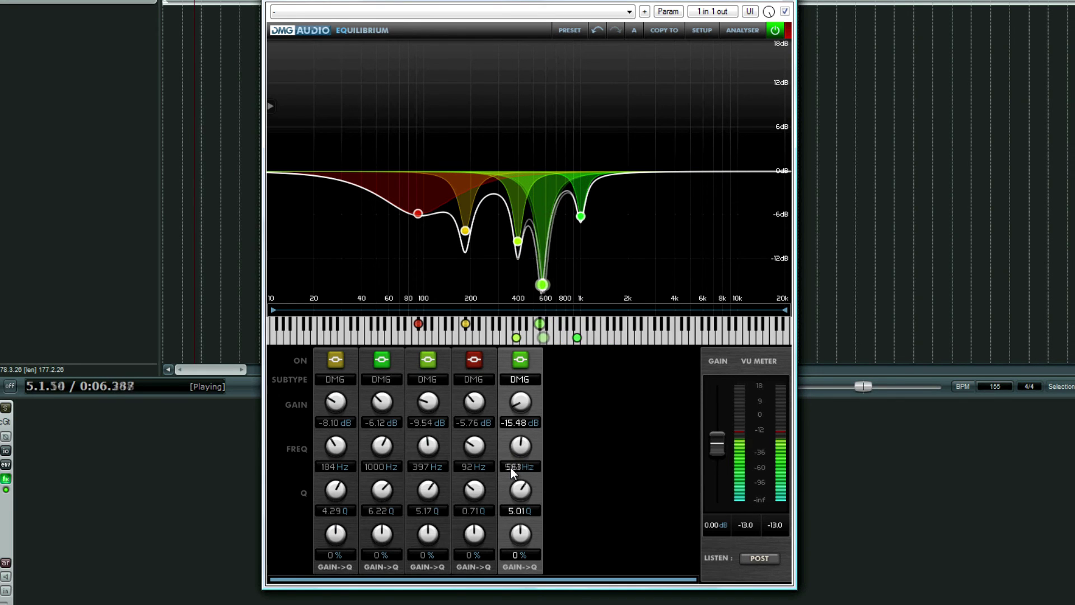
pyautogui.press('space')
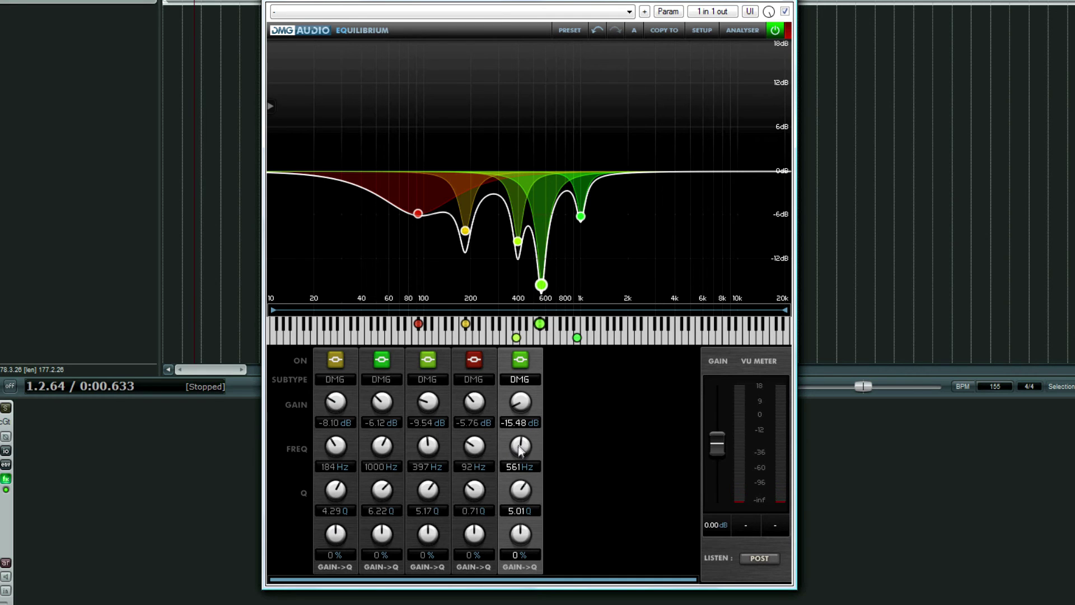
pyautogui.press('space')
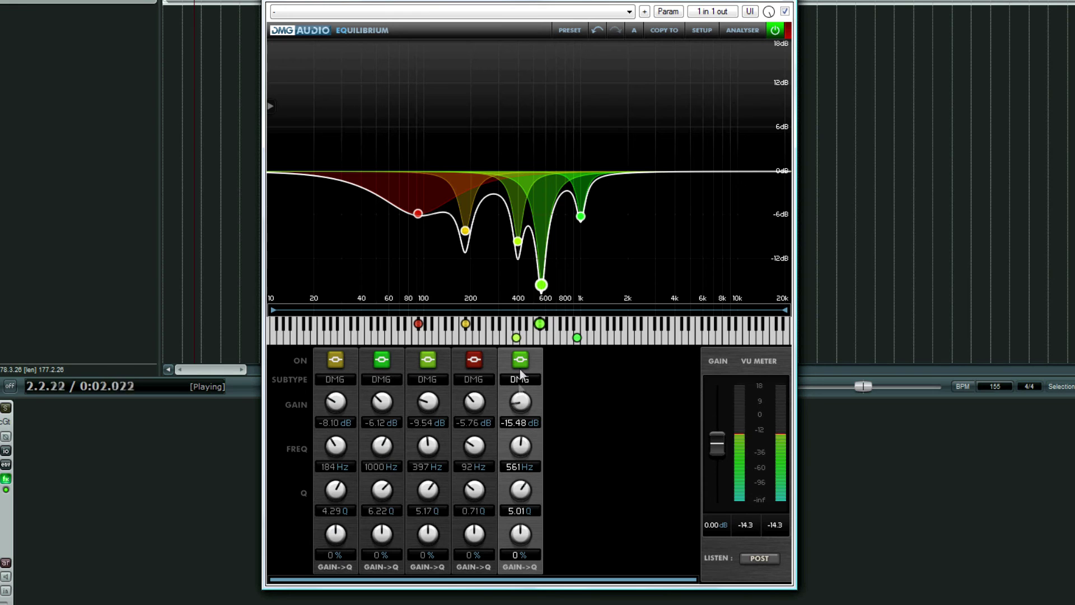
# Raise band 5's gain to -6.30 dB and set its Q to 1.09
pyautogui.moveTo(520, 374); pyautogui.dragTo(521, 363)
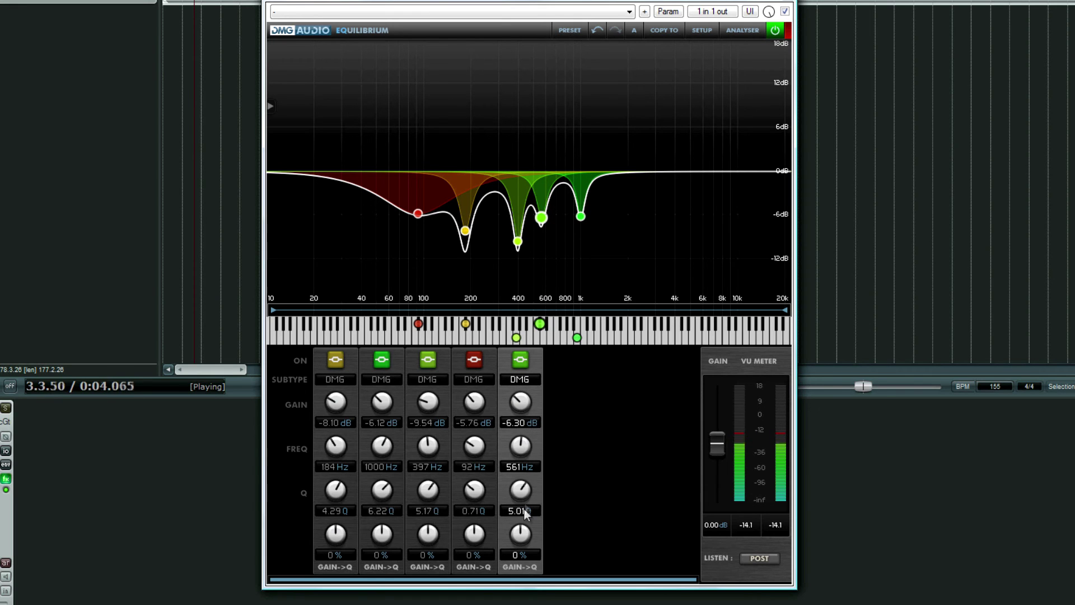
pyautogui.scroll(-5, 524, 513)
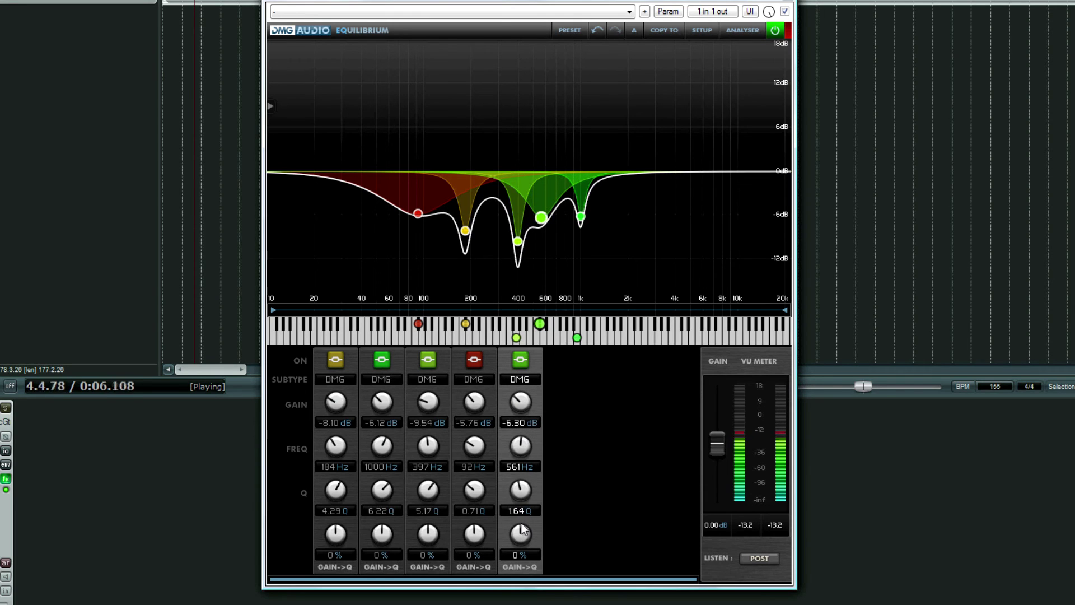
pyautogui.scroll(3, 519, 395)
pyautogui.scroll(-3, 518, 399)
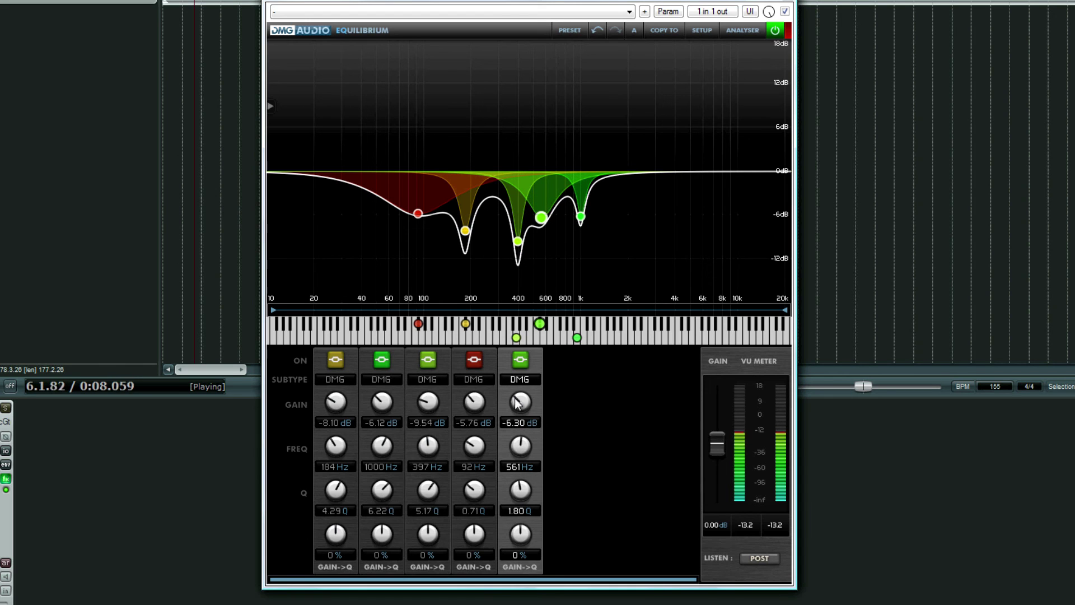
pyautogui.scroll(4, 518, 448)
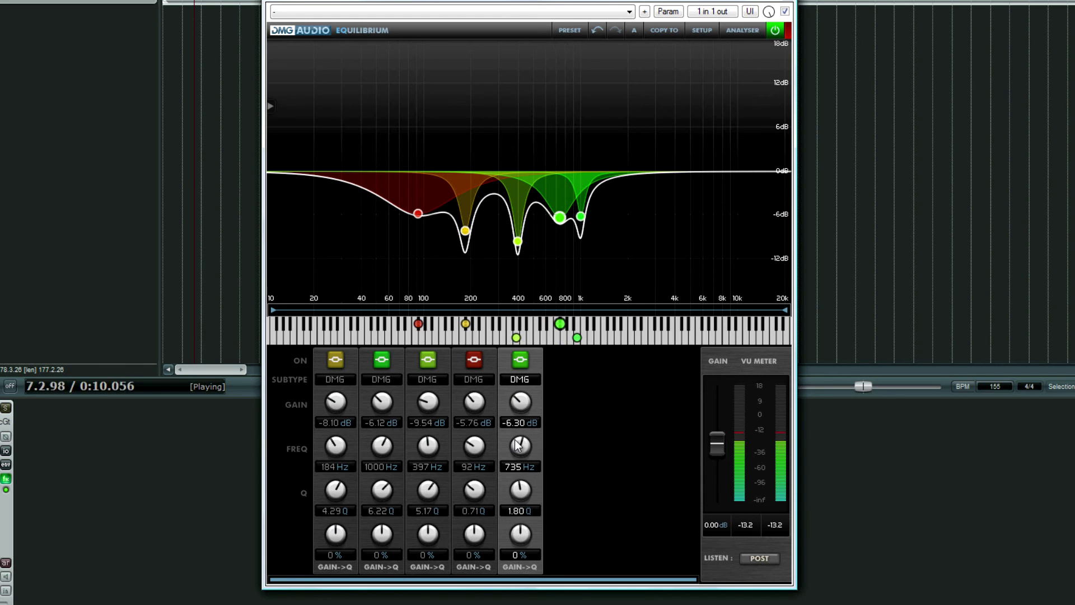
pyautogui.scroll(-2, 517, 447)
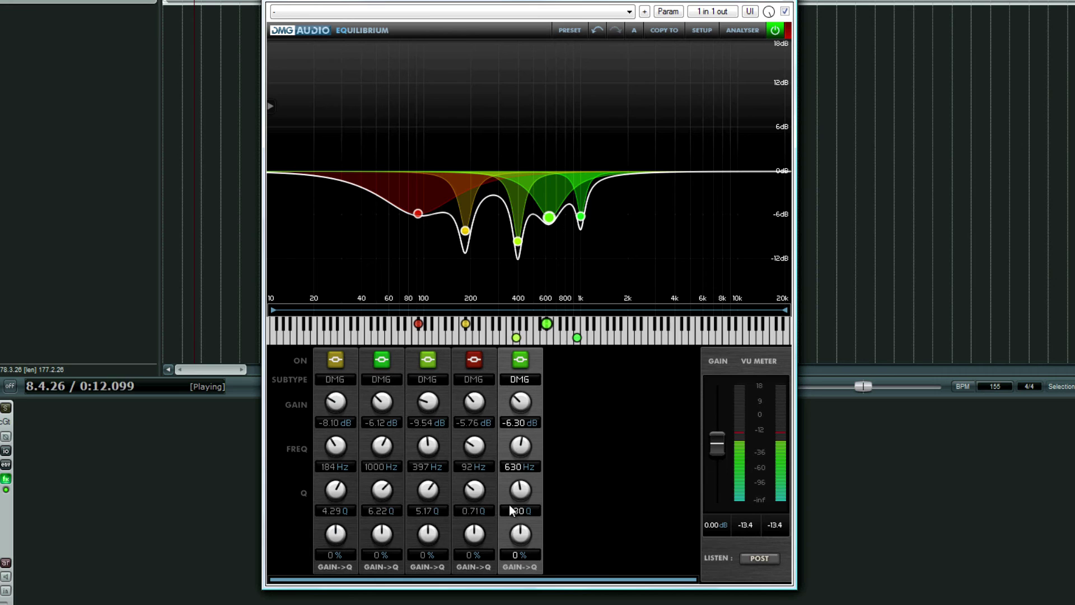
pyautogui.scroll(-3, 517, 501)
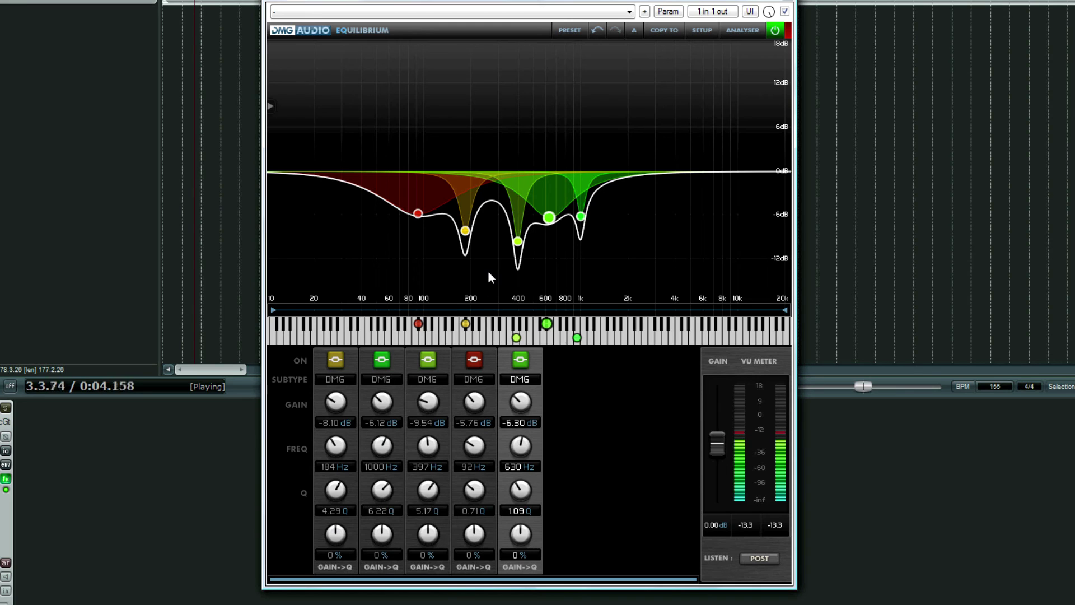
pyautogui.press('space')
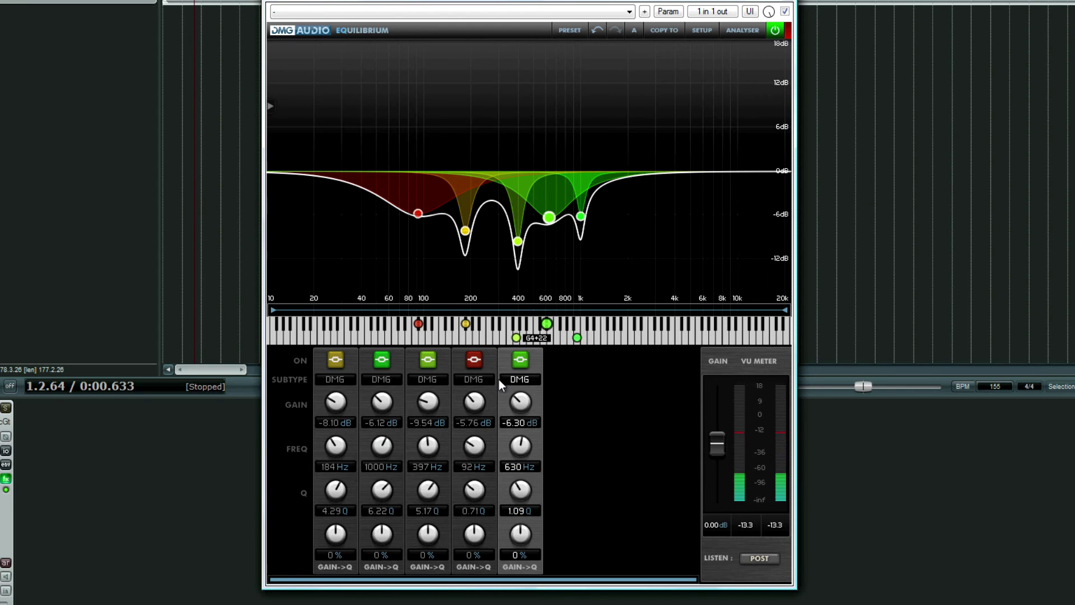
# Bypass band 5 to compare, move it to 281 Hz, and re-enable it
pyautogui.click(518, 365)
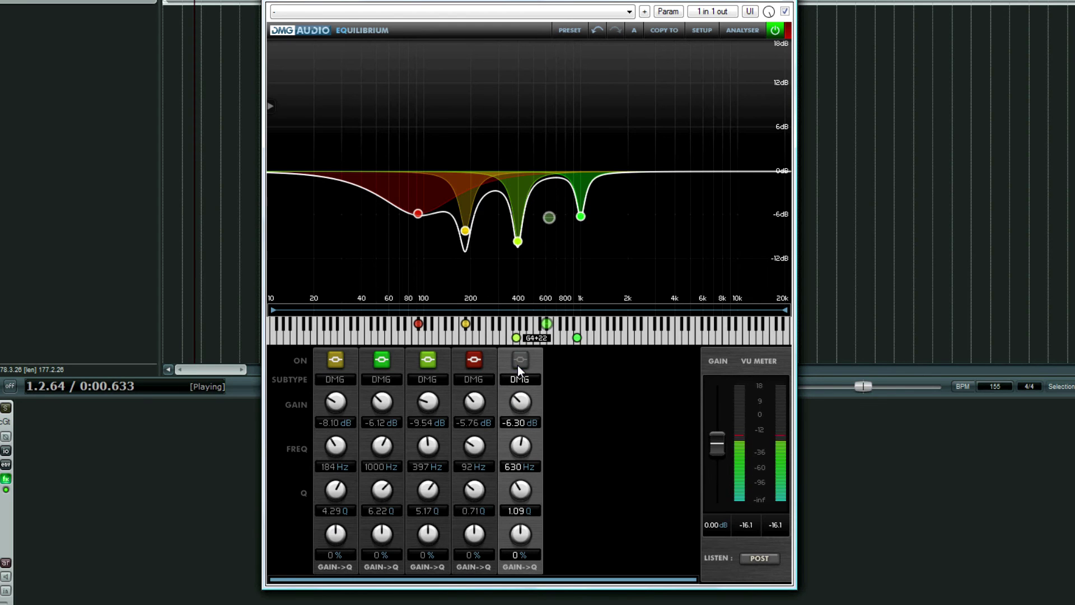
pyautogui.press('space')
pyautogui.press('space')
pyautogui.press('space')
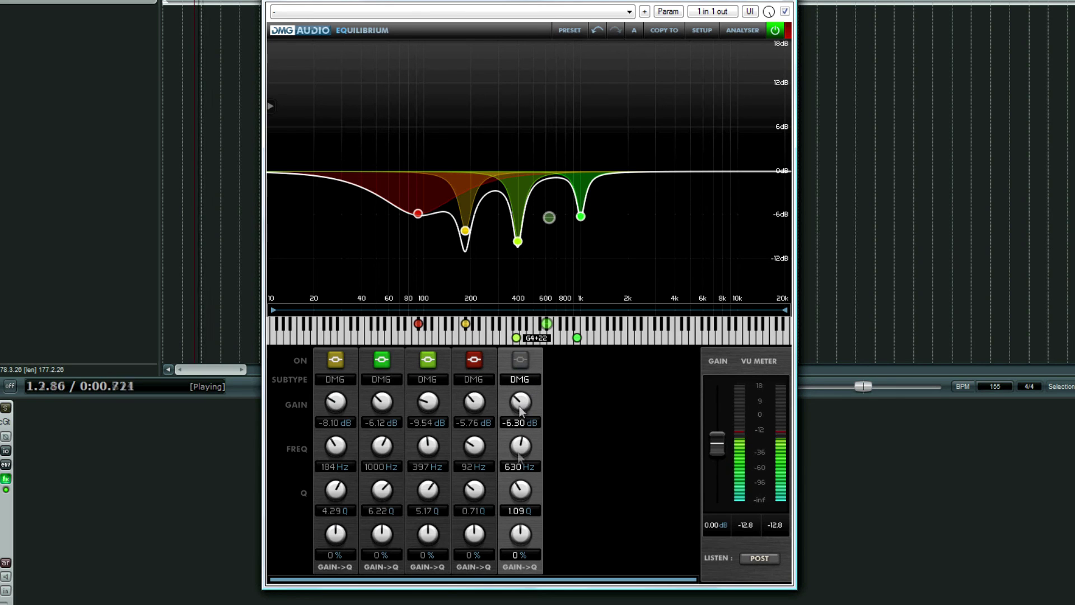
pyautogui.moveTo(520, 446); pyautogui.dragTo(519, 460)
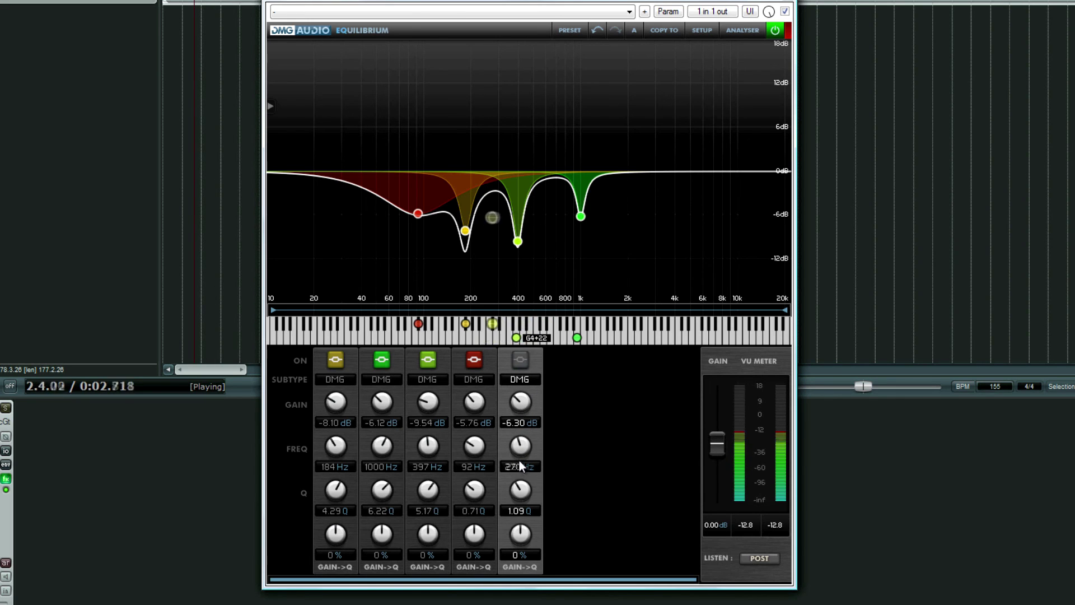
pyautogui.click(520, 362)
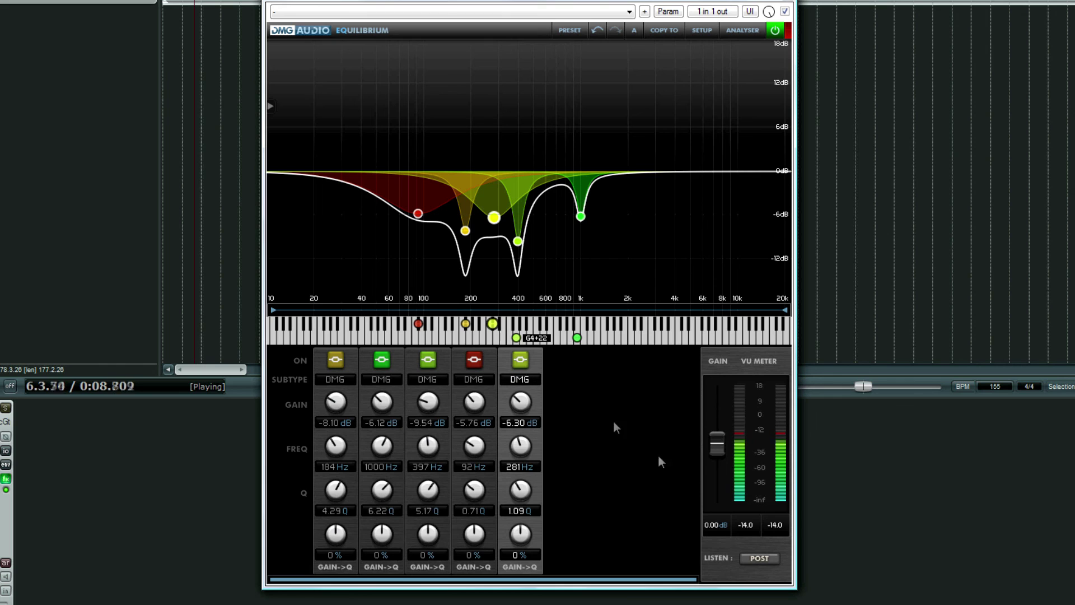
# Reset Equilibrium's output level to 0.00 dB and stop playback
pyautogui.moveTo(709, 449)
pyautogui.mouseDown()
pyautogui.moveTo(713, 439)
pyautogui.moveTo(715, 452)
pyautogui.mouseUp()
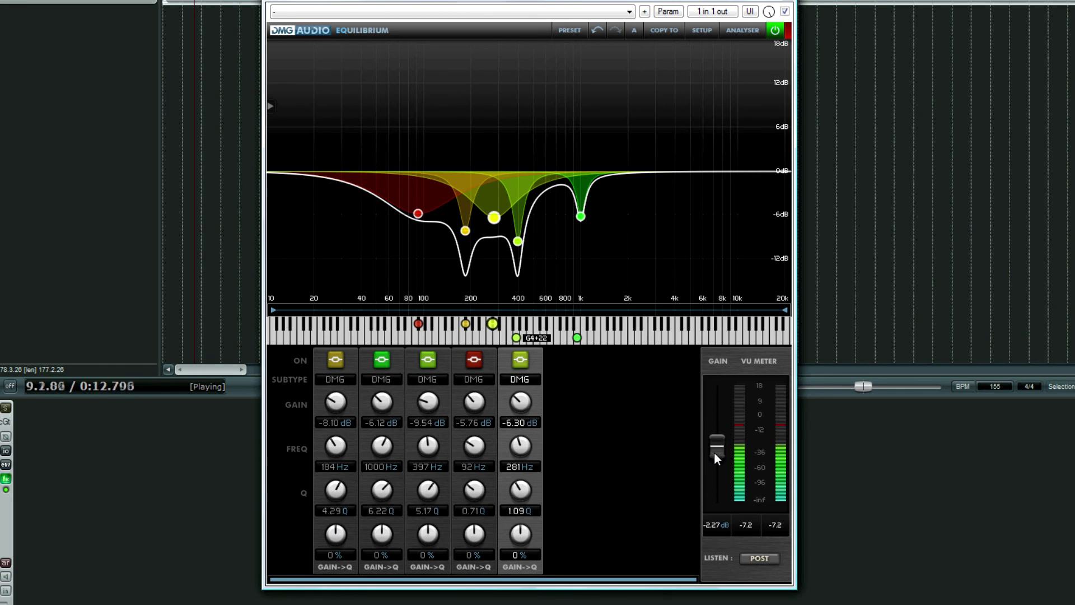
pyautogui.doubleClick(714, 448)
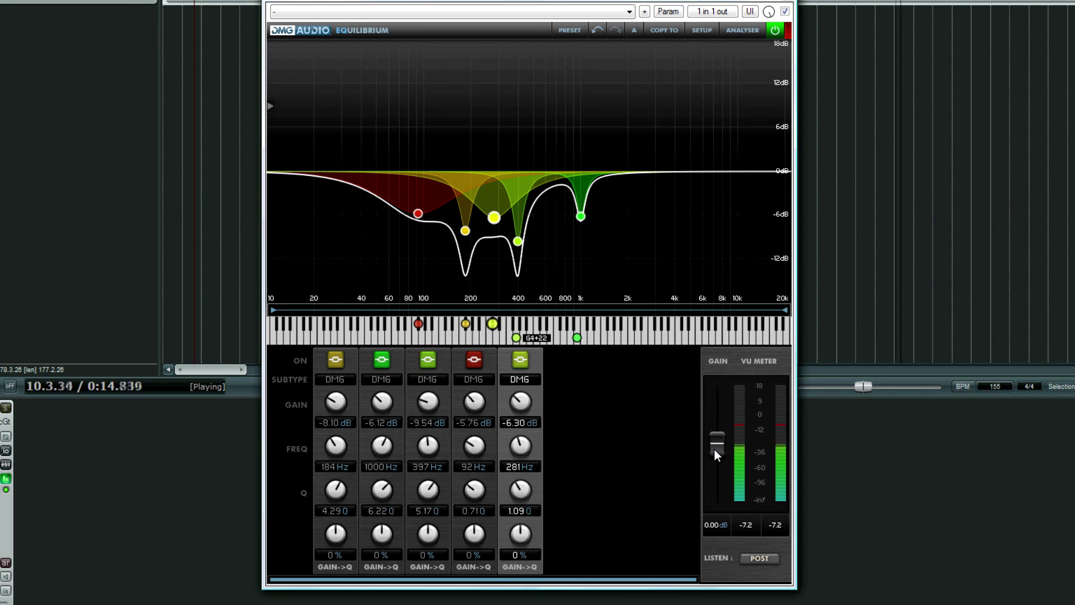
pyautogui.press('space')
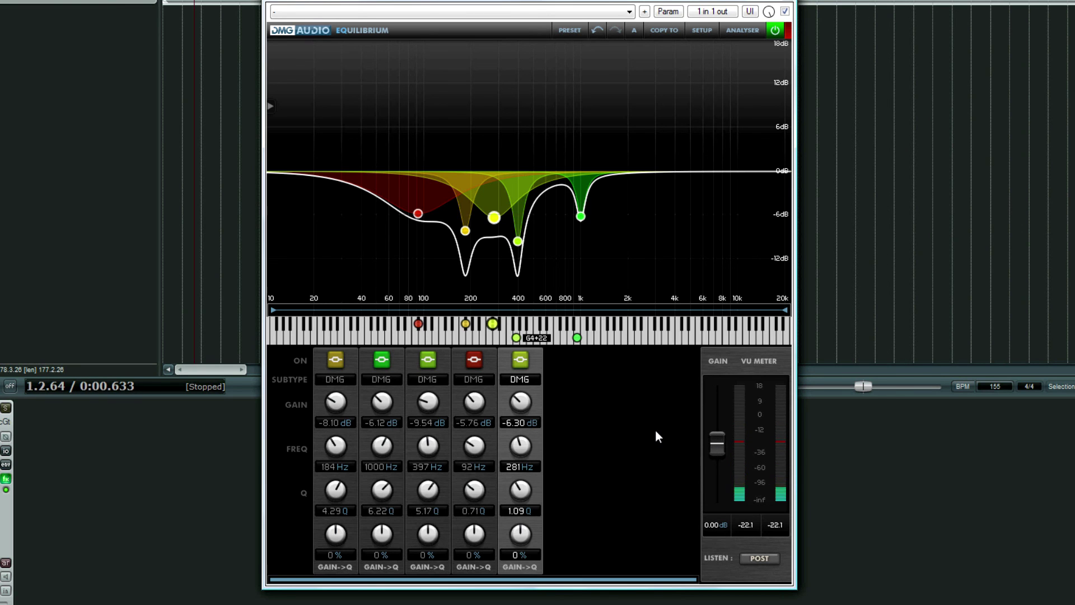